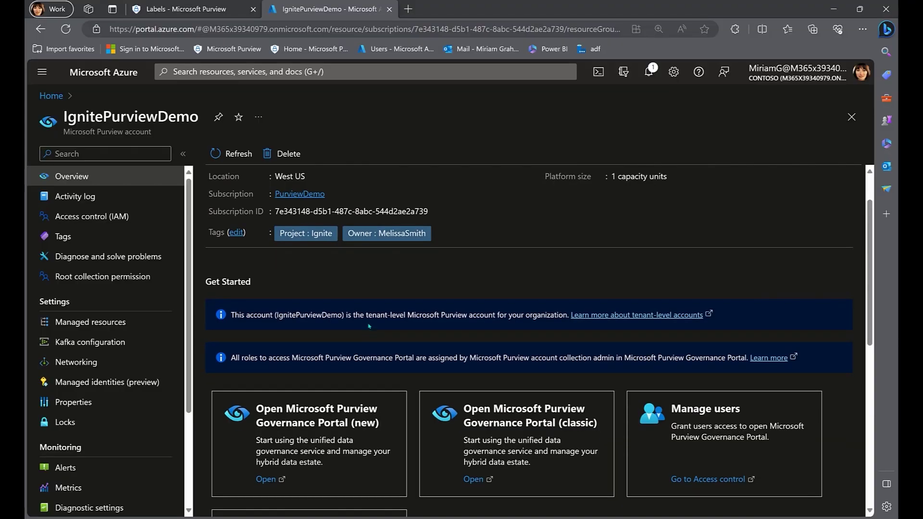
Open the new Microsoft Purview Governance Portal from the IgnitePurviewDemo account page.
{"action": "left_click", "coordinate": [284, 424]}
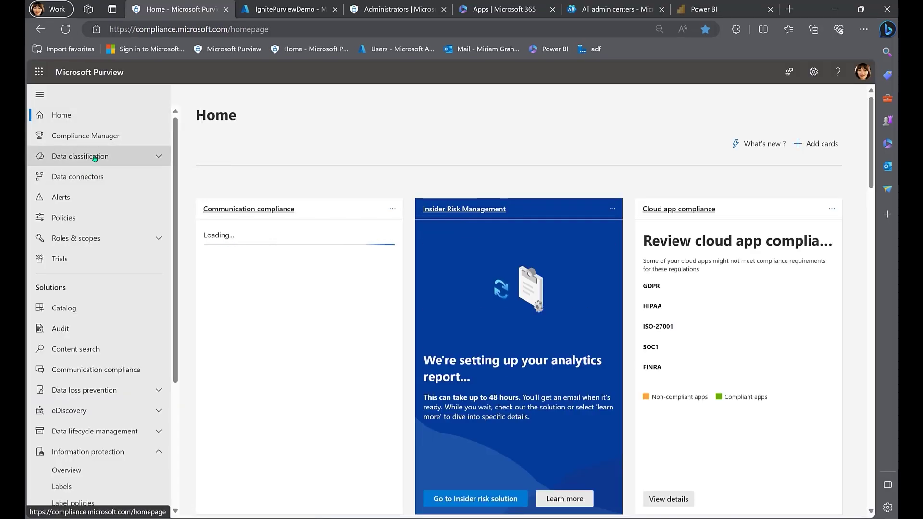
Show the Sensitive info types tab under Data classification > Classifiers and scroll the list.
{"action": "left_click", "coordinate": [93, 157]}
{"action": "left_click", "coordinate": [88, 193]}
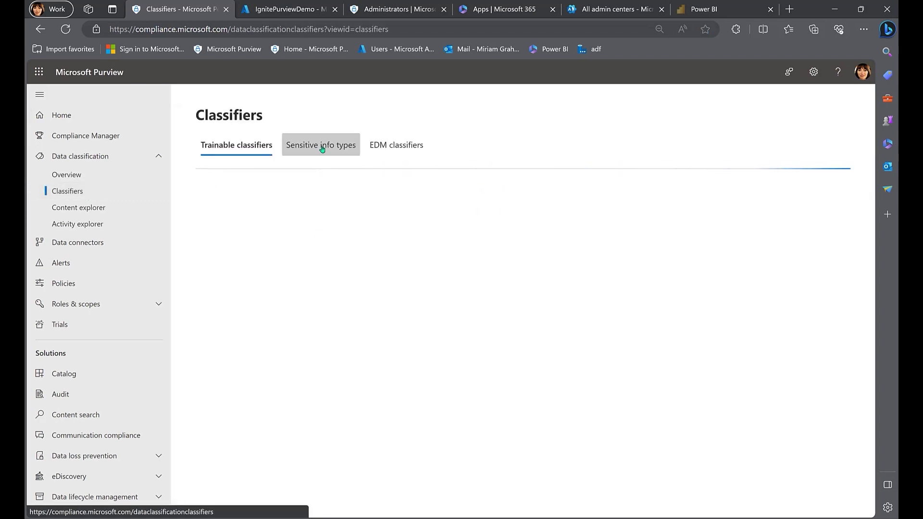
{"action": "left_click", "coordinate": [321, 144]}
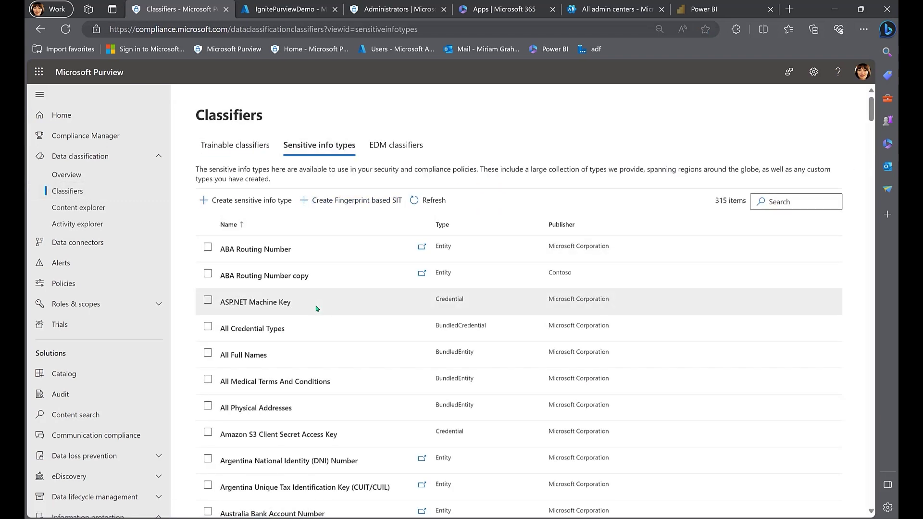
{"action": "scroll", "coordinate": [317, 308], "scroll_direction": "down", "scroll_amount": 12}
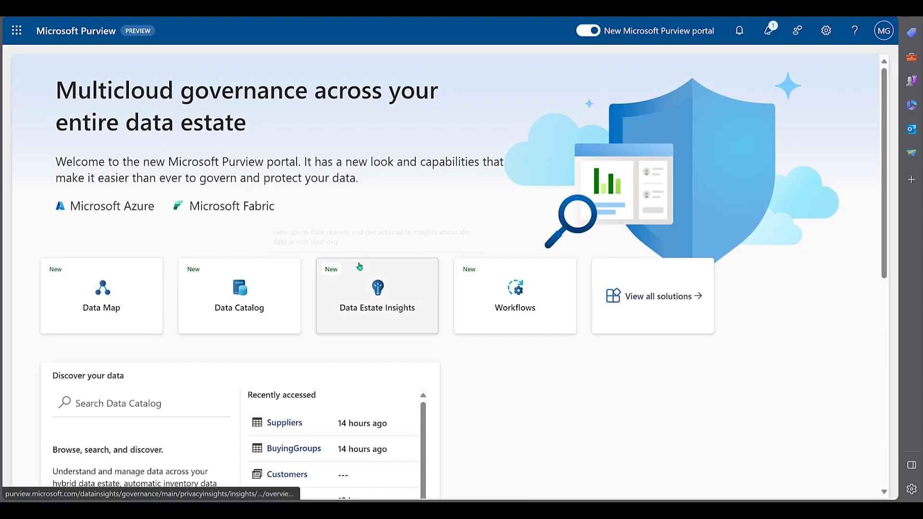
Browse the Data Map source types to register, cancel without registering, and view the sources map.
{"action": "left_click", "coordinate": [138, 305]}
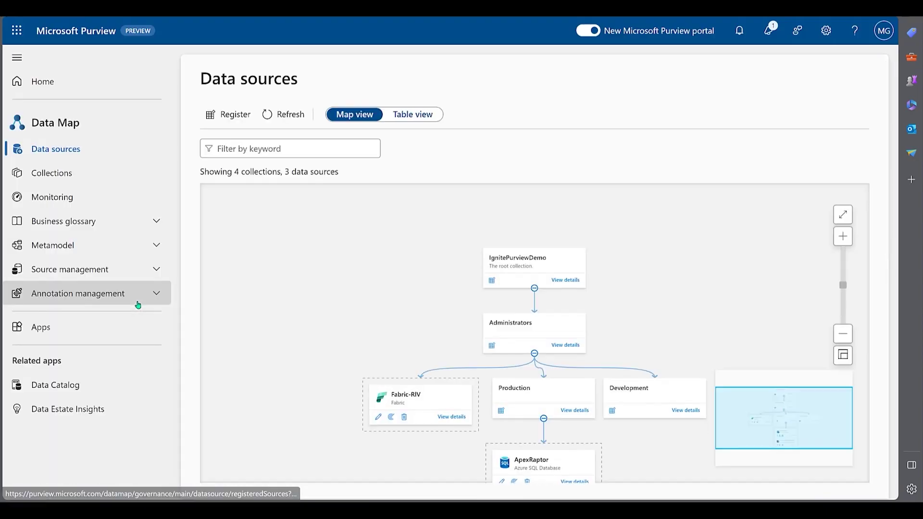
{"action": "left_click", "coordinate": [493, 219]}
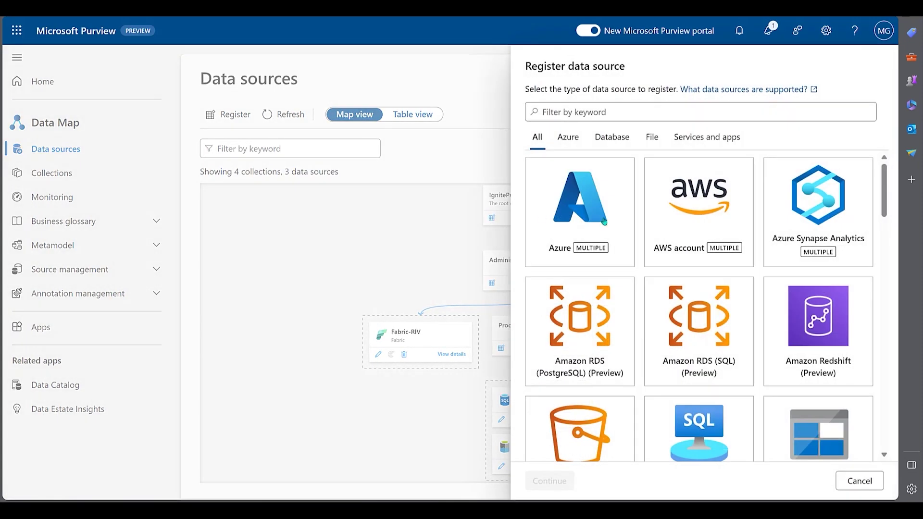
{"action": "scroll", "coordinate": [752, 252], "scroll_direction": "down", "scroll_amount": 3}
{"action": "scroll", "coordinate": [752, 254], "scroll_direction": "down", "scroll_amount": 15}
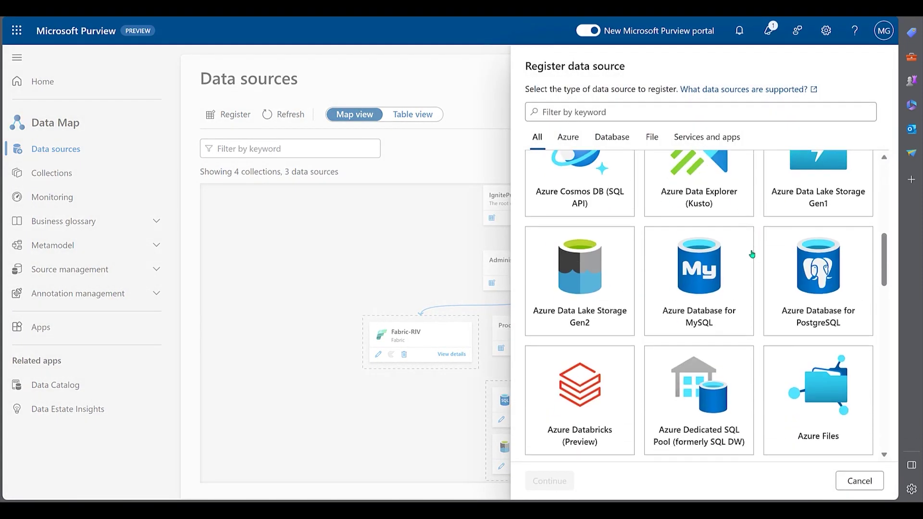
{"action": "scroll", "coordinate": [723, 237], "scroll_direction": "down", "scroll_amount": 9}
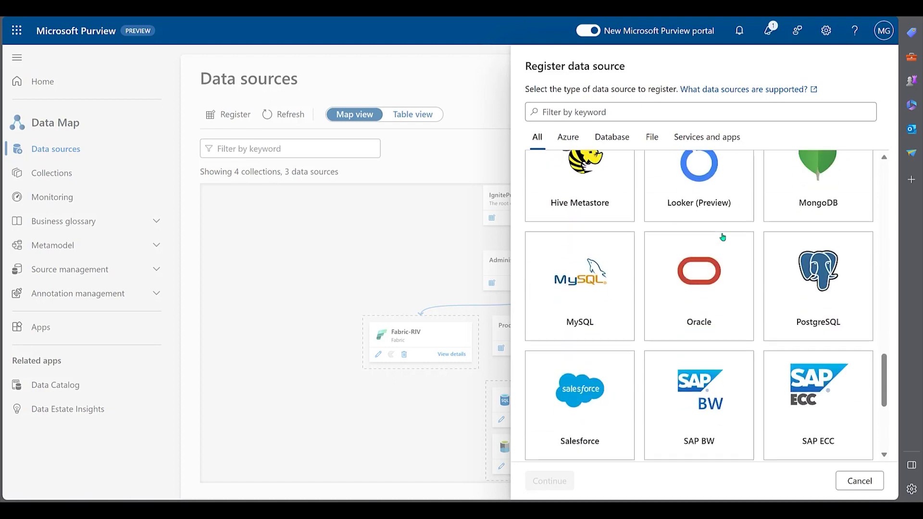
{"action": "left_click", "coordinate": [860, 481]}
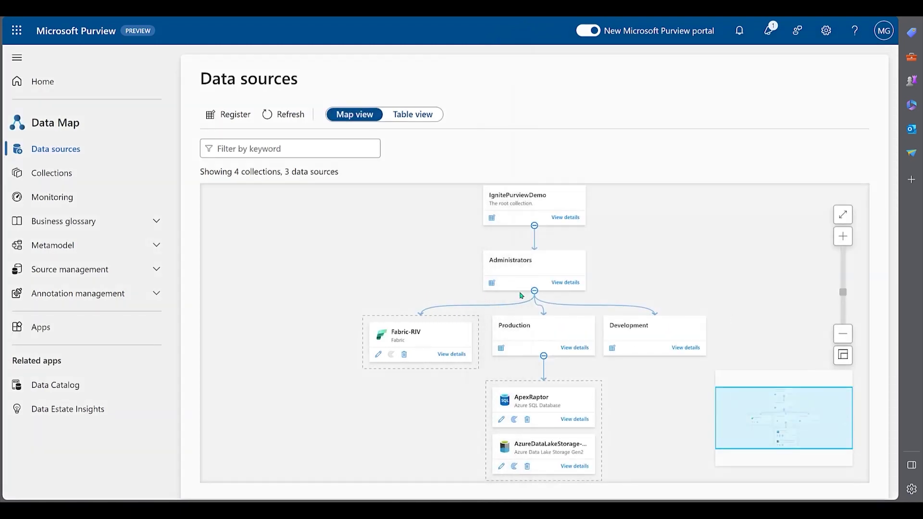
{"action": "scroll", "coordinate": [472, 385], "scroll_direction": "down", "scroll_amount": 3}
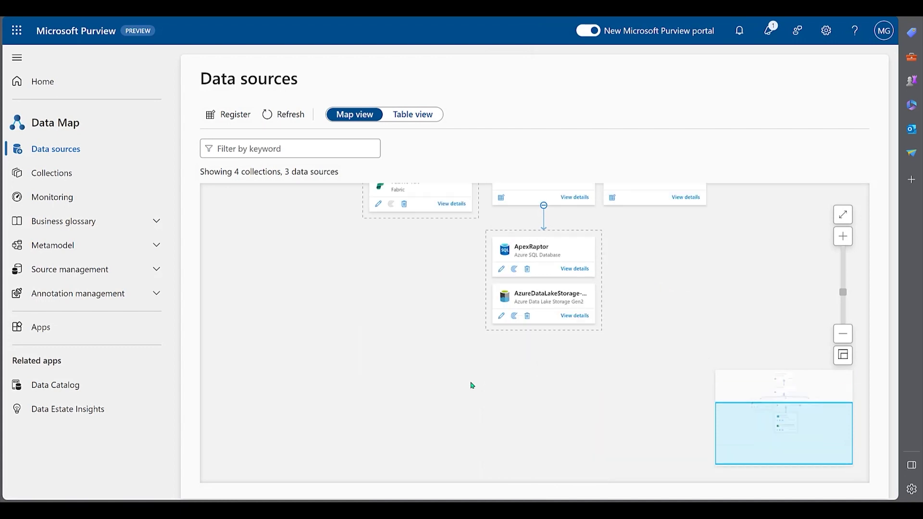
Open the Production collection's assets by browsing Data Catalog collections.
{"action": "left_click", "coordinate": [42, 82]}
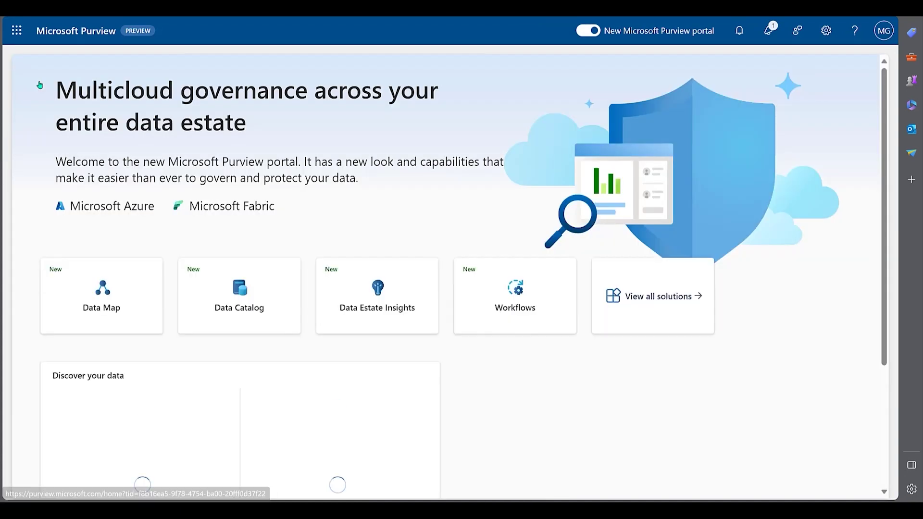
{"action": "left_click", "coordinate": [255, 303]}
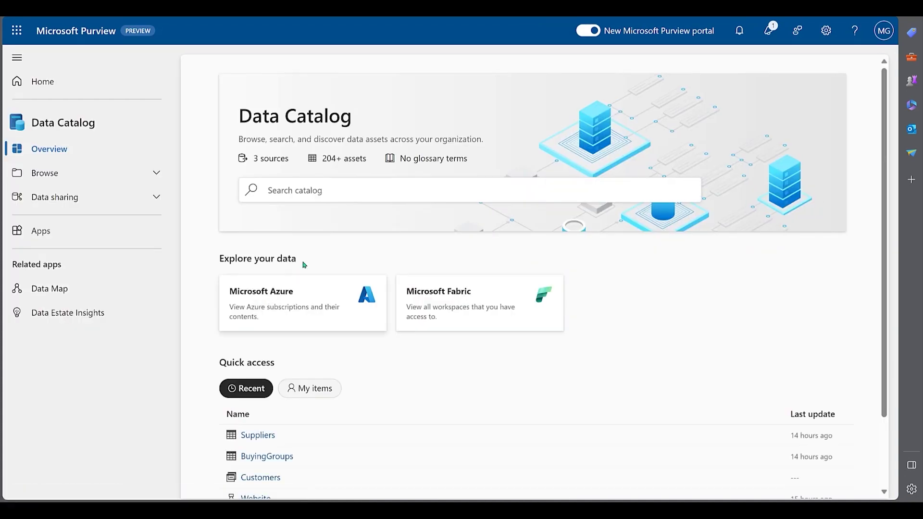
{"action": "left_click", "coordinate": [284, 189]}
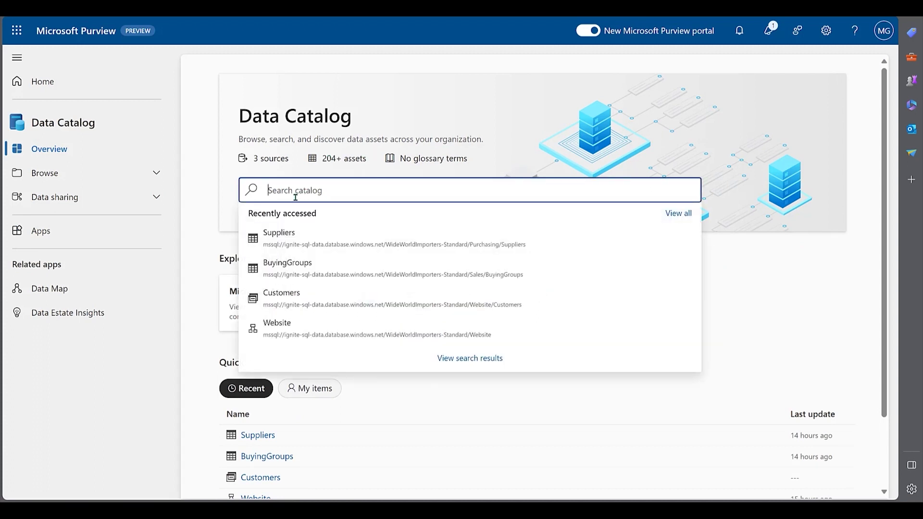
{"action": "left_click", "coordinate": [204, 235]}
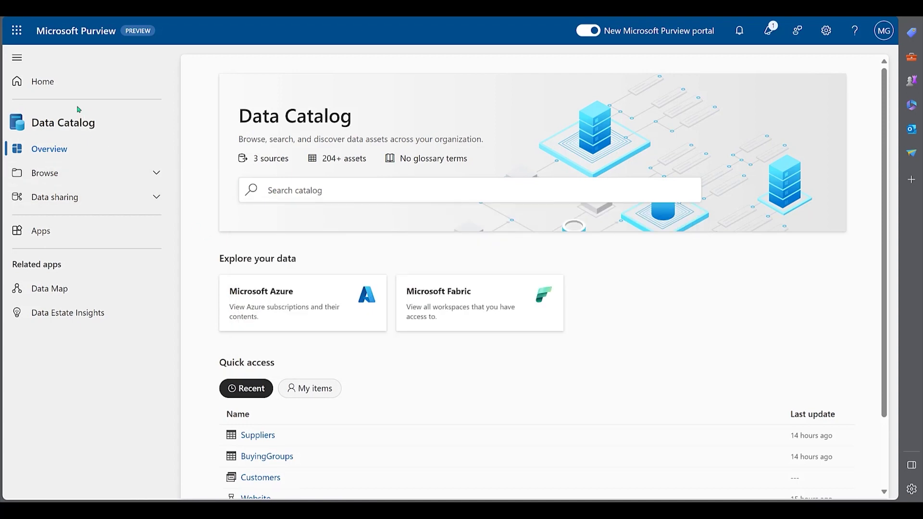
{"action": "left_click", "coordinate": [73, 174]}
{"action": "left_click", "coordinate": [61, 216]}
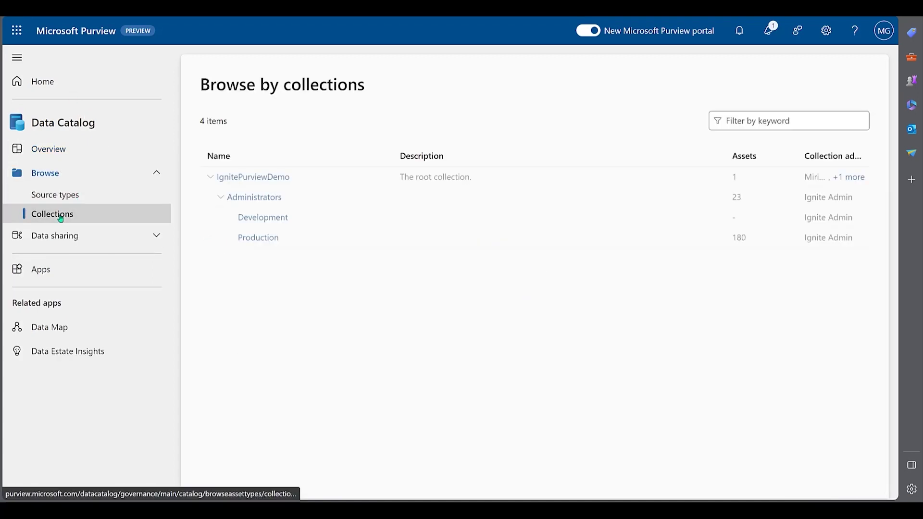
{"action": "left_click", "coordinate": [255, 239]}
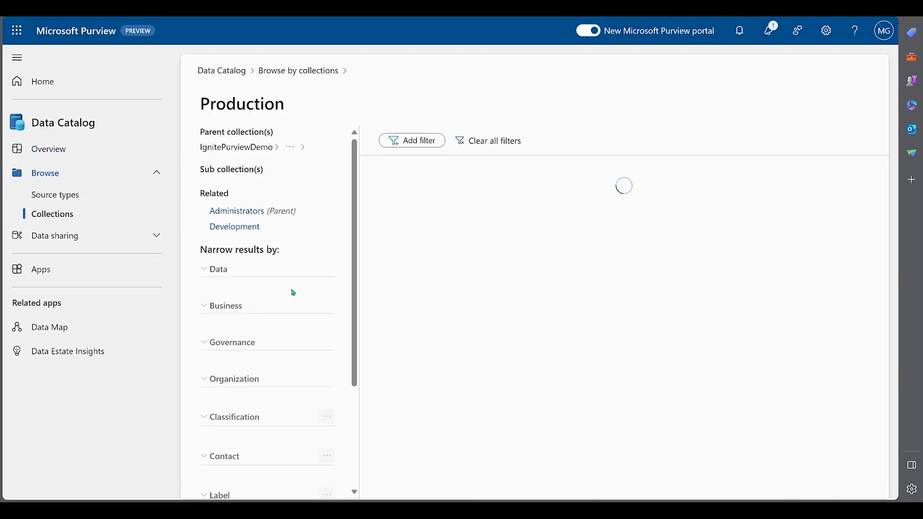
Filter the Production assets by U.S. Phone Number and U.S. Bank Account Number classifications.
{"action": "scroll", "coordinate": [323, 264], "scroll_direction": "down", "scroll_amount": 5}
{"action": "scroll", "coordinate": [323, 264], "scroll_direction": "down", "scroll_amount": 9}
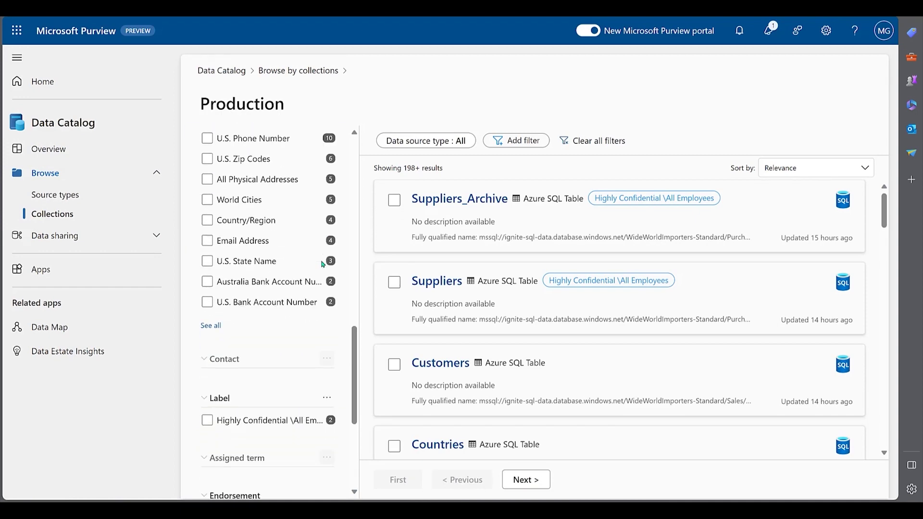
{"action": "scroll", "coordinate": [295, 257], "scroll_direction": "up", "scroll_amount": 2}
{"action": "scroll", "coordinate": [295, 257], "scroll_direction": "up", "scroll_amount": 2}
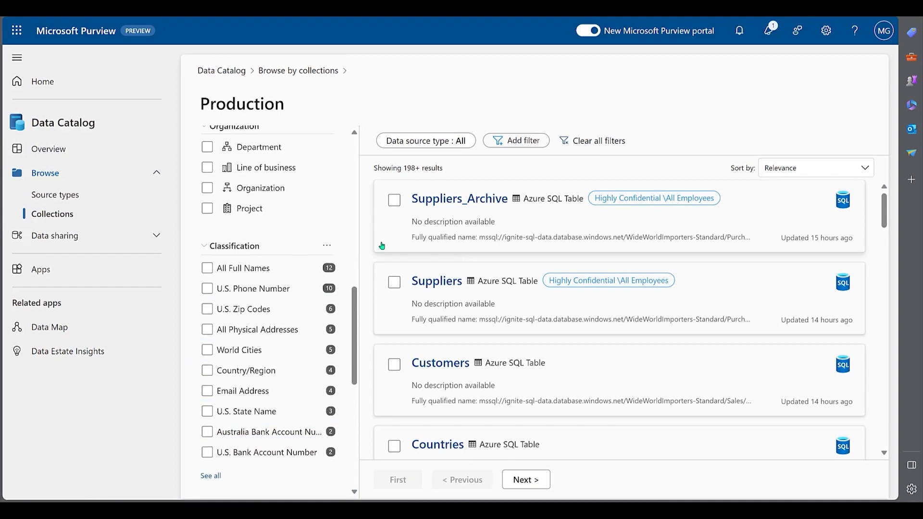
{"action": "left_click", "coordinate": [204, 288]}
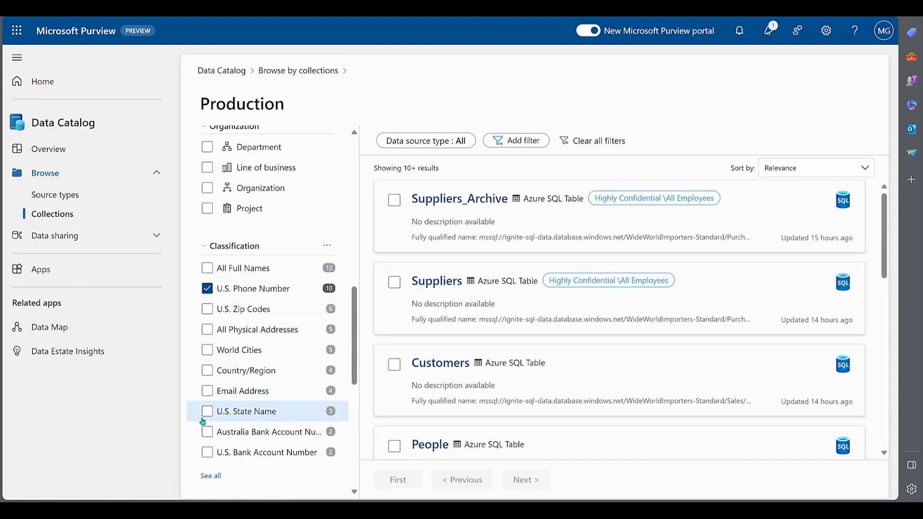
{"action": "left_click", "coordinate": [208, 452]}
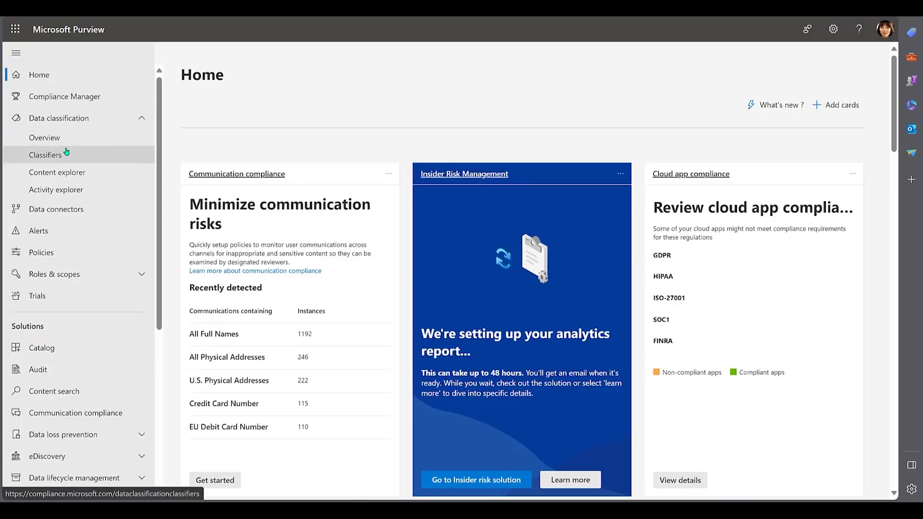
In Content explorer, drill into Credit Card Number matches in one user's OneDrive personal site.
{"action": "left_click", "coordinate": [66, 172]}
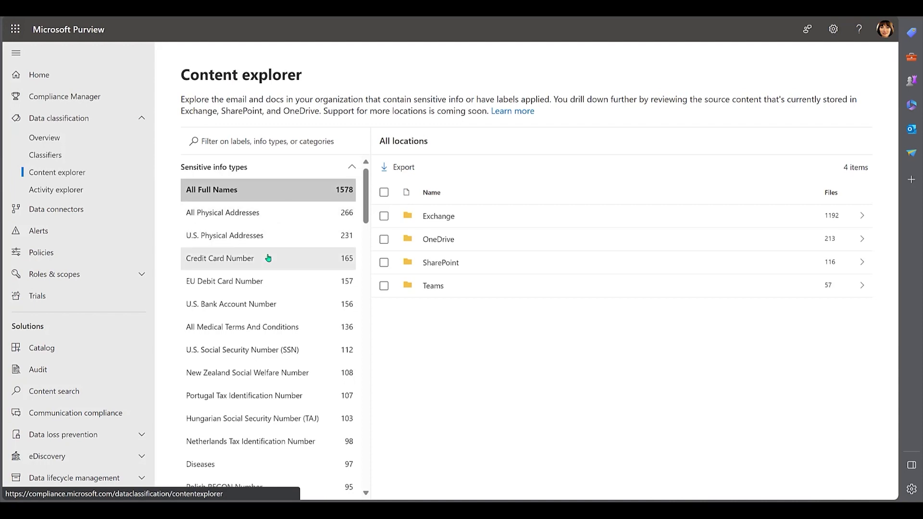
{"action": "left_click", "coordinate": [289, 258]}
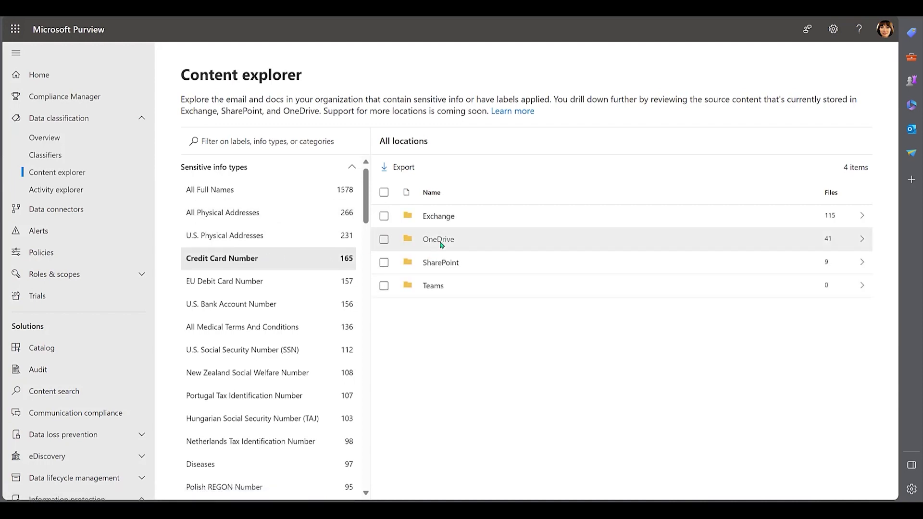
{"action": "left_click", "coordinate": [444, 240]}
{"action": "left_click", "coordinate": [454, 240]}
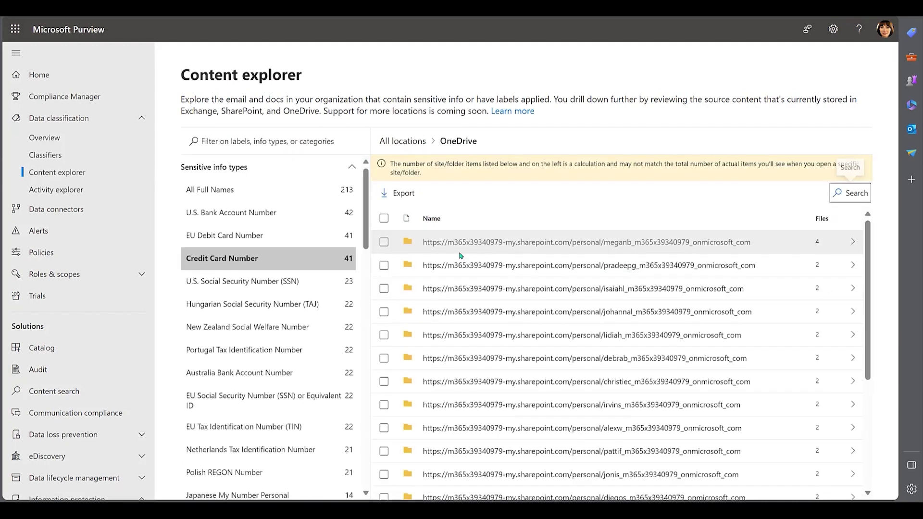
{"action": "left_click", "coordinate": [590, 268]}
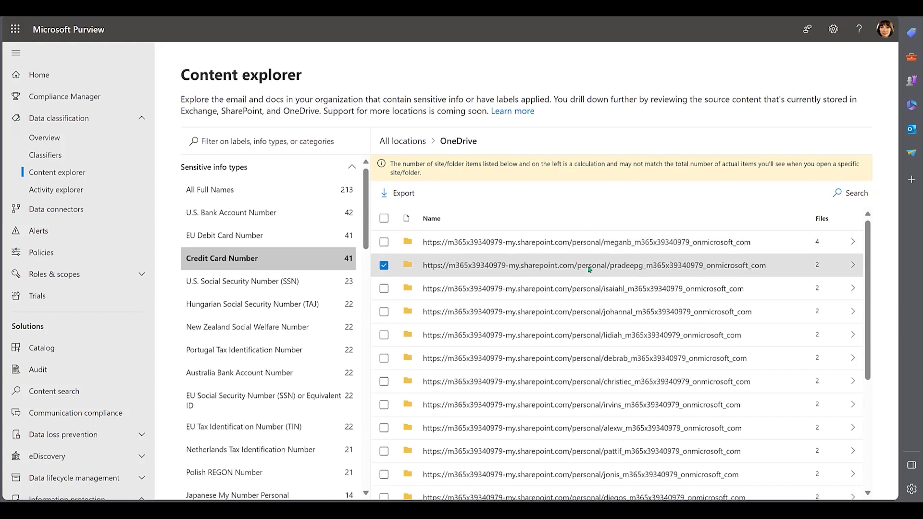
{"action": "left_click", "coordinate": [590, 269]}
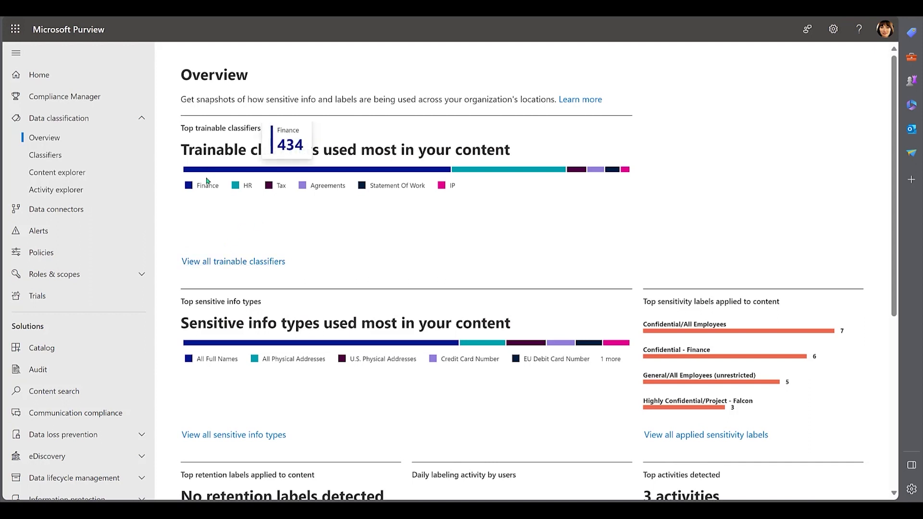
View all trainable classifier matches in Content explorer and scroll the Trainable Classifiers list.
{"action": "left_click", "coordinate": [251, 268]}
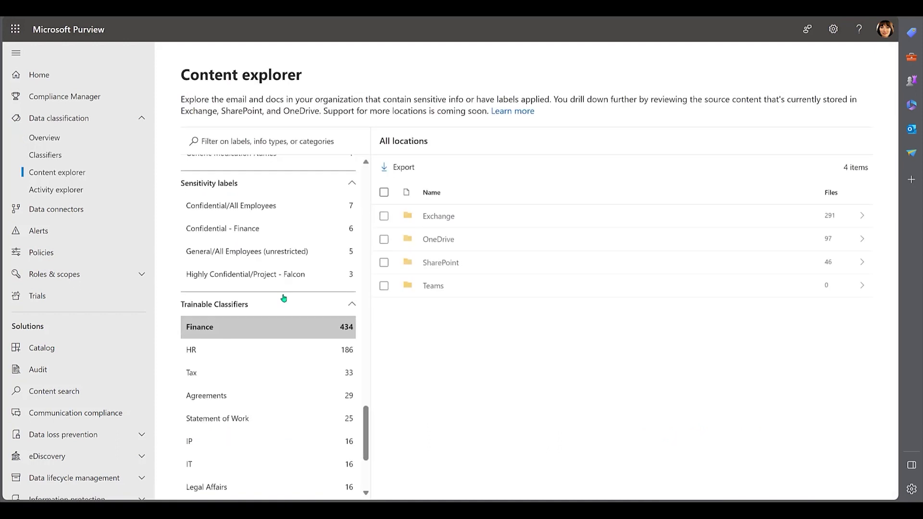
{"action": "scroll", "coordinate": [297, 351], "scroll_direction": "down", "scroll_amount": 1}
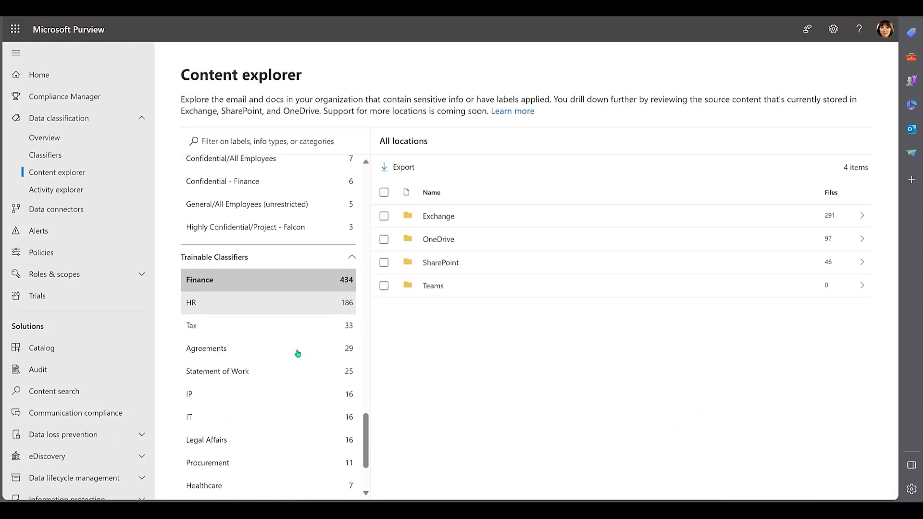
{"action": "scroll", "coordinate": [297, 353], "scroll_direction": "down", "scroll_amount": 1}
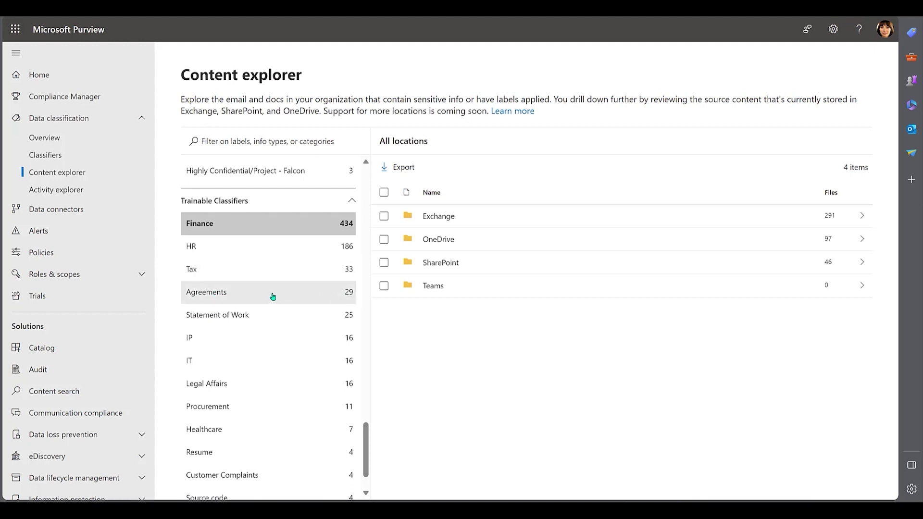
Start a new trainable classifier named 'HR California'.
{"action": "left_click", "coordinate": [45, 155]}
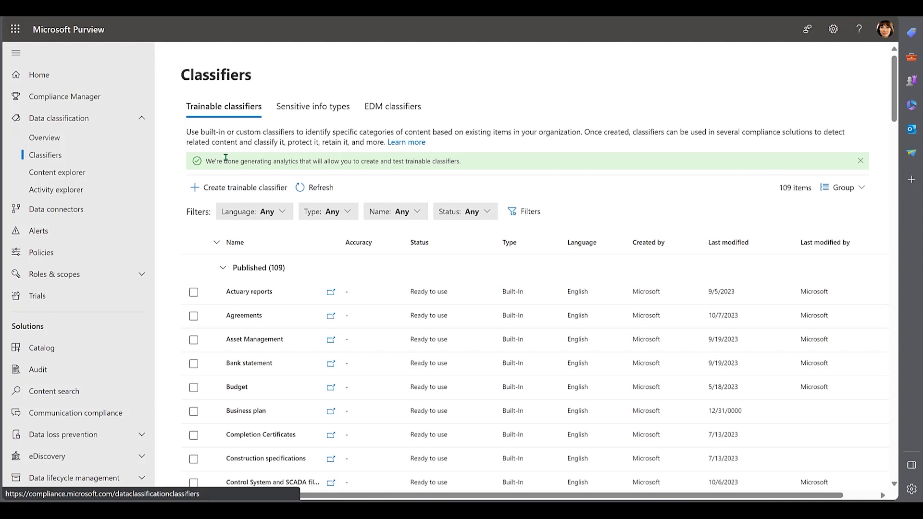
{"action": "left_click", "coordinate": [242, 189]}
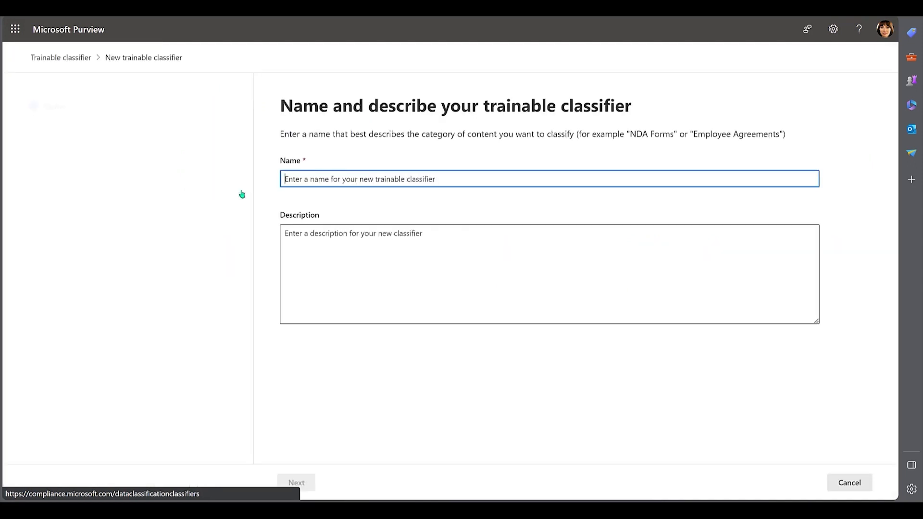
{"action": "left_click", "coordinate": [322, 179]}
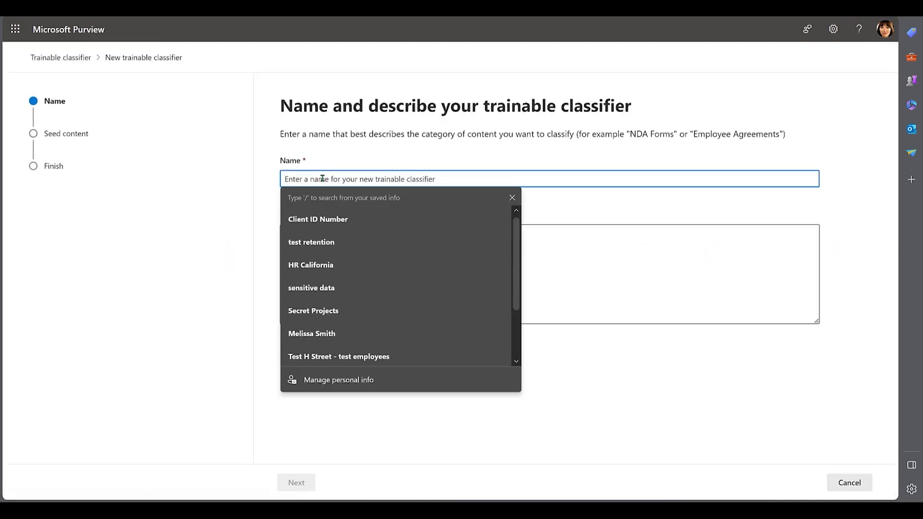
{"action": "type", "text": "HR California"}
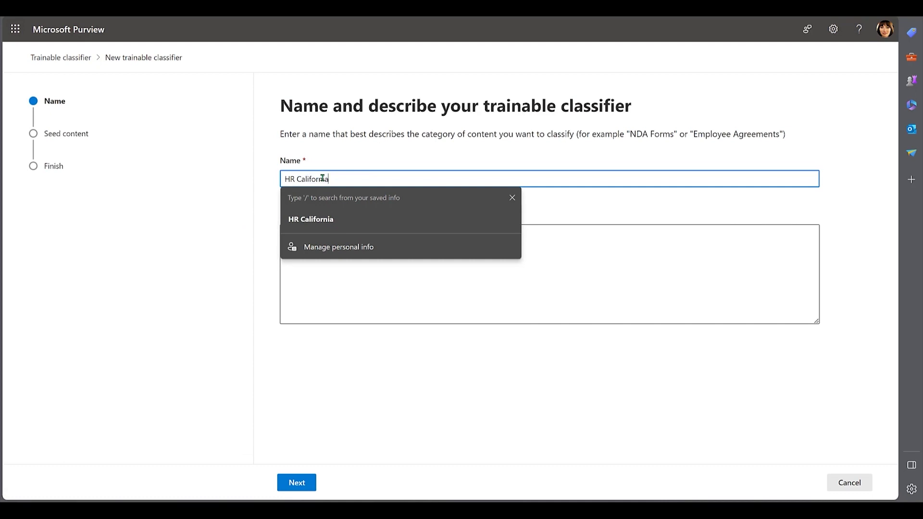
{"action": "left_click", "coordinate": [313, 286]}
{"action": "left_click", "coordinate": [297, 483]}
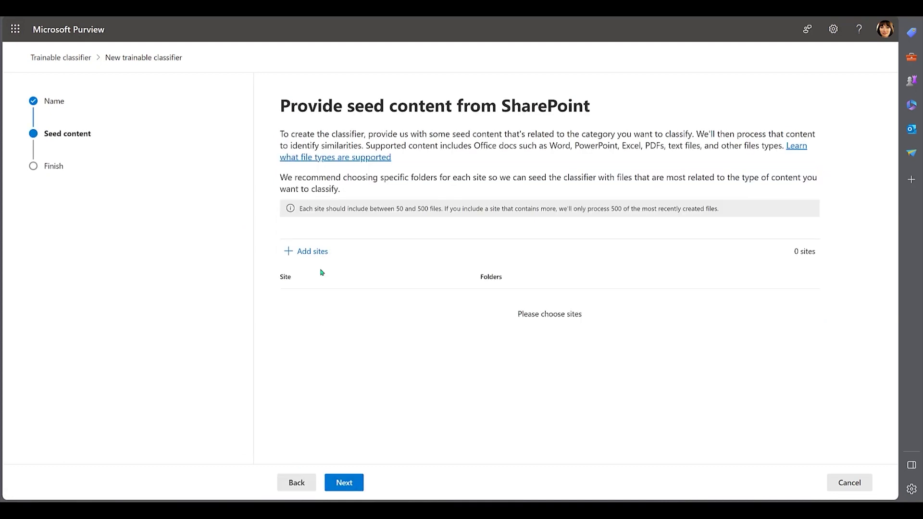
Add the Human Resources SharePoint site as the classifier's seed content.
{"action": "left_click", "coordinate": [313, 251]}
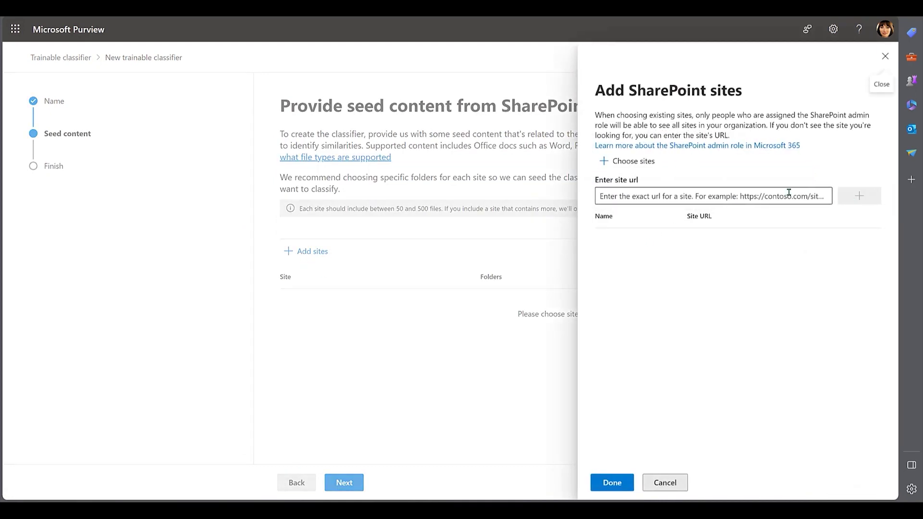
{"action": "left_click", "coordinate": [611, 161]}
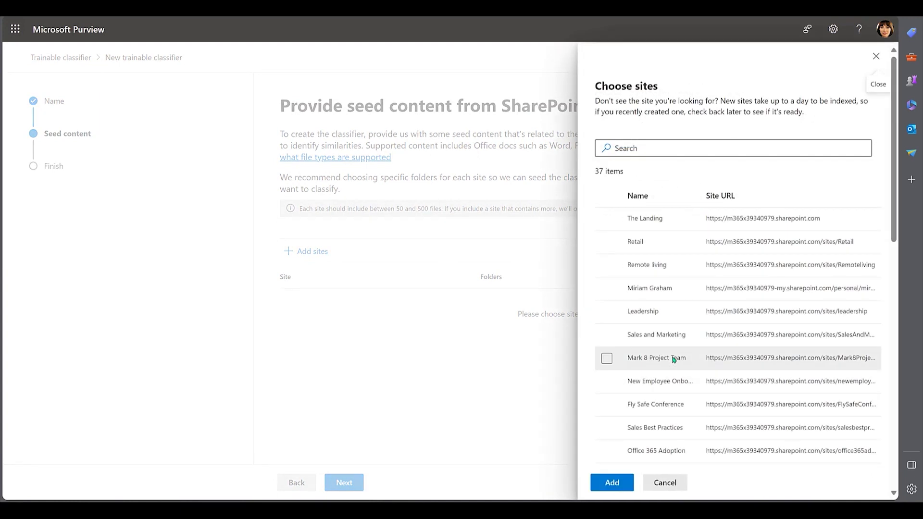
{"action": "scroll", "coordinate": [672, 363], "scroll_direction": "down", "scroll_amount": 6}
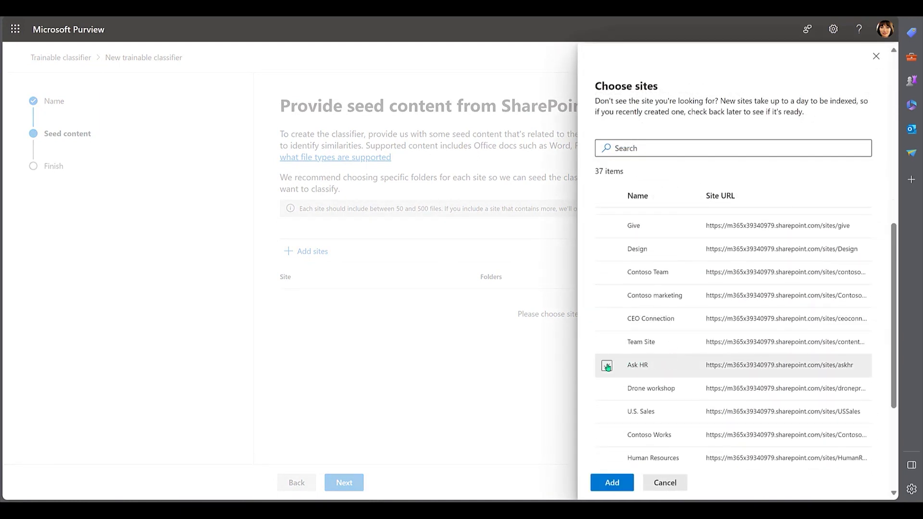
{"action": "scroll", "coordinate": [607, 366], "scroll_direction": "down", "scroll_amount": 4}
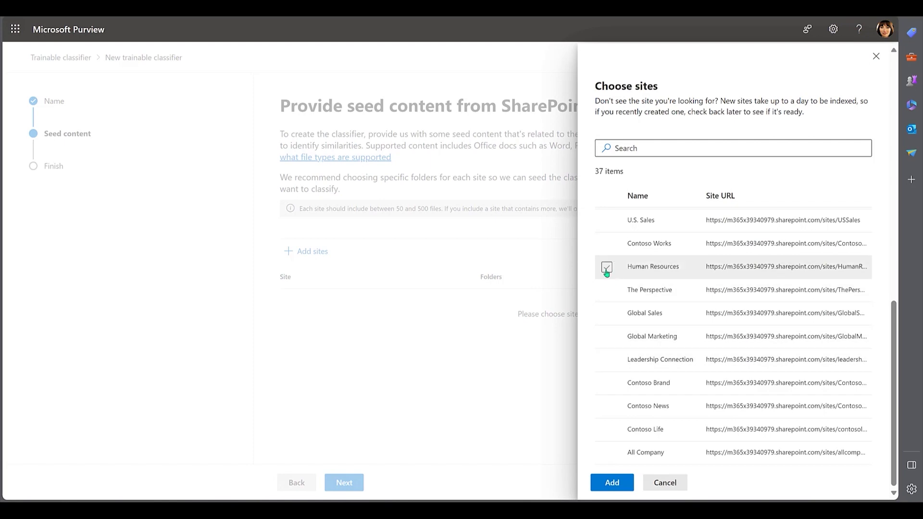
{"action": "left_click", "coordinate": [607, 267]}
{"action": "left_click", "coordinate": [611, 483]}
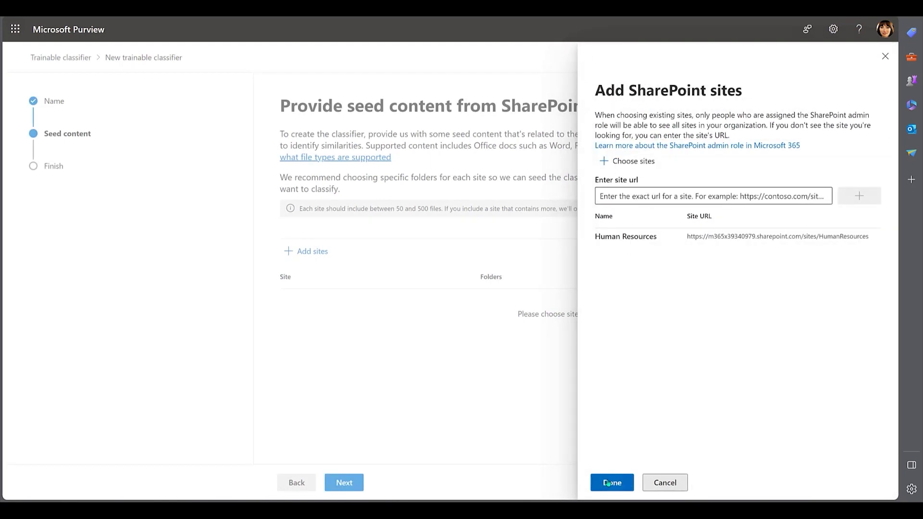
{"action": "left_click", "coordinate": [607, 484]}
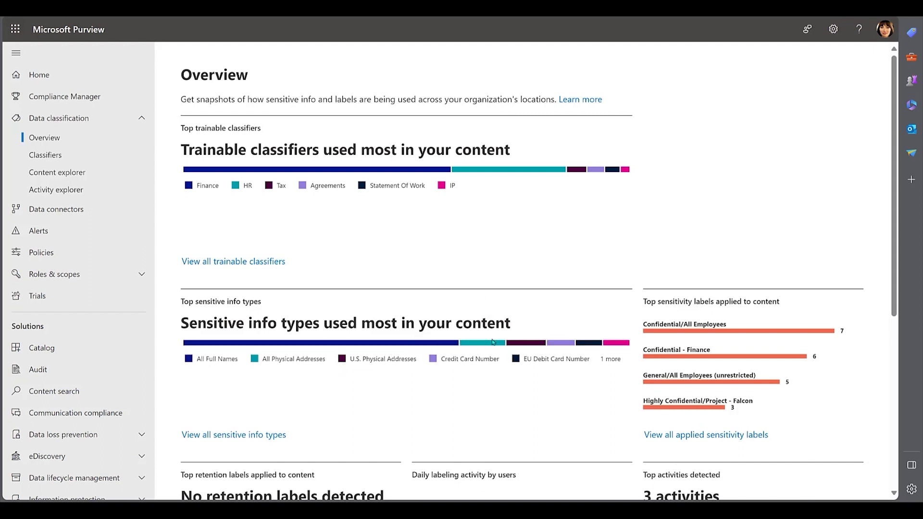
{"action": "mouse_move", "coordinate": [419, 347]}
Open the sensitive info types list and check their matches in Content explorer.
{"action": "left_click", "coordinate": [67, 158]}
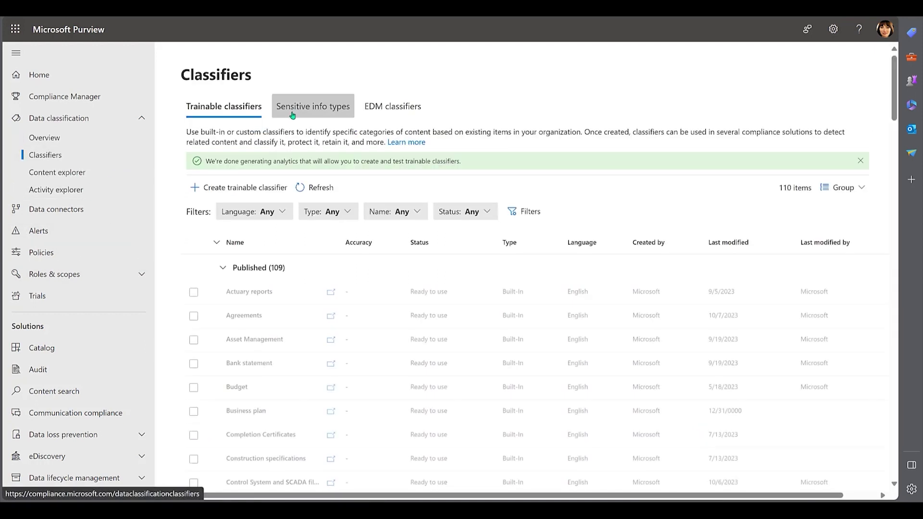
{"action": "left_click", "coordinate": [294, 107]}
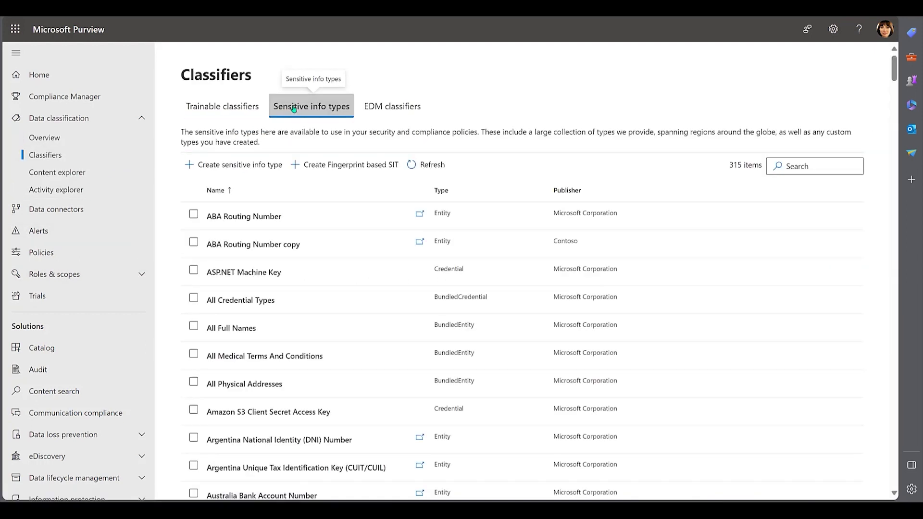
{"action": "left_click", "coordinate": [58, 172]}
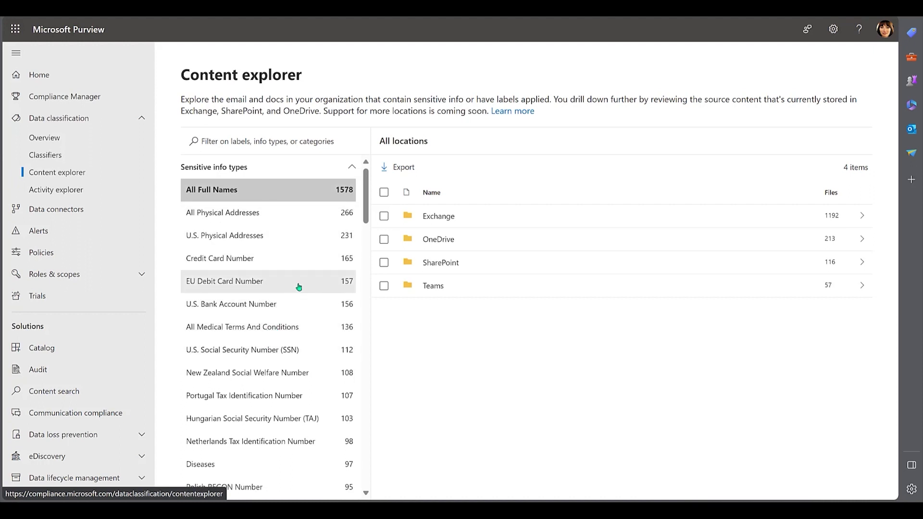
Return to the sensitive info types list and begin creating a custom sensitive info type.
{"action": "key", "text": "alt+Left"}
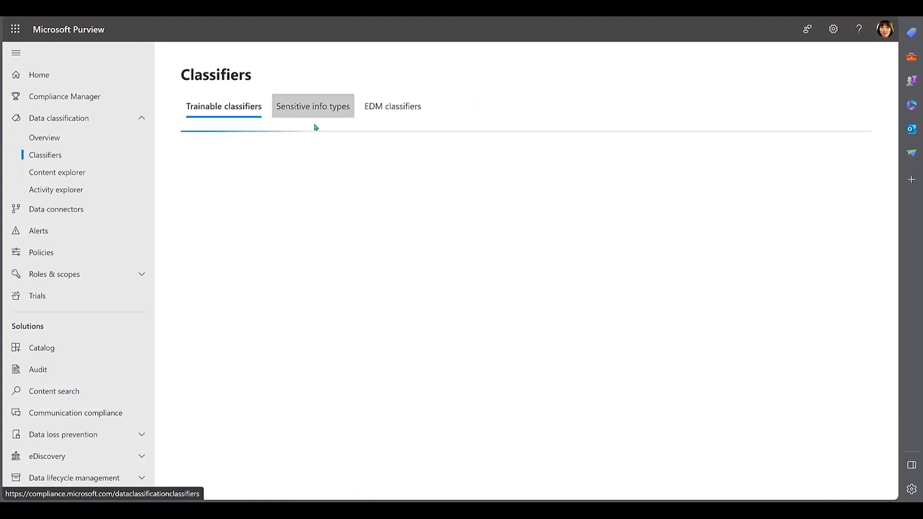
{"action": "left_click", "coordinate": [322, 117]}
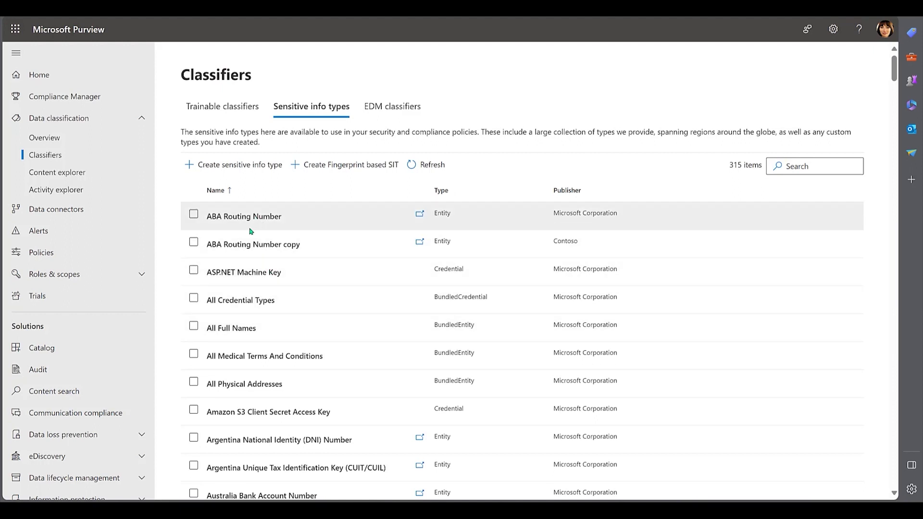
{"action": "left_click", "coordinate": [236, 165]}
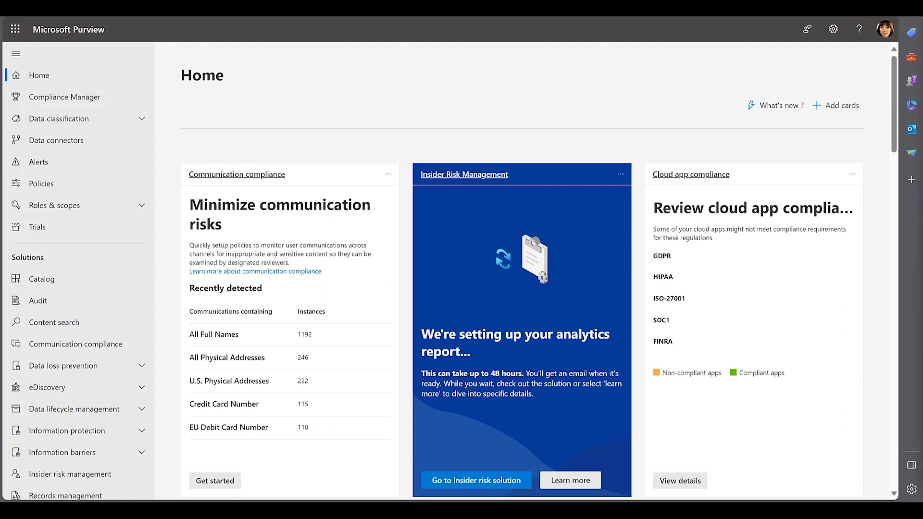
Edit the Highly Confidential label and advance to its auto-labeling for files and emails settings.
{"action": "scroll", "coordinate": [72, 212], "scroll_direction": "down", "scroll_amount": 3}
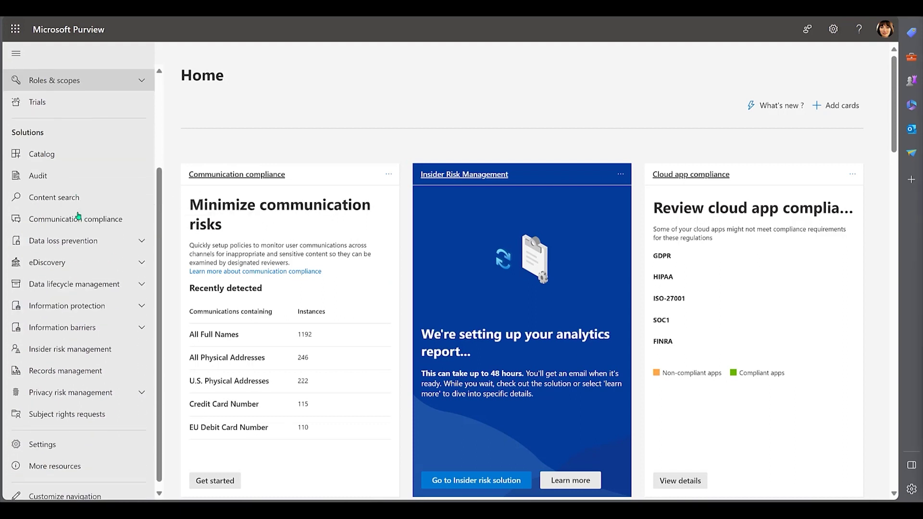
{"action": "left_click", "coordinate": [74, 302]}
{"action": "left_click", "coordinate": [67, 336]}
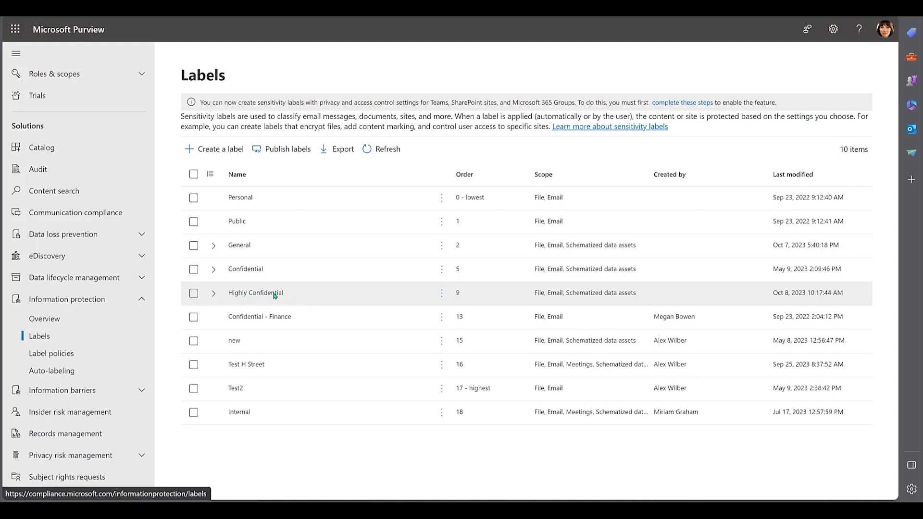
{"action": "left_click", "coordinate": [442, 293]}
{"action": "left_click", "coordinate": [478, 367]}
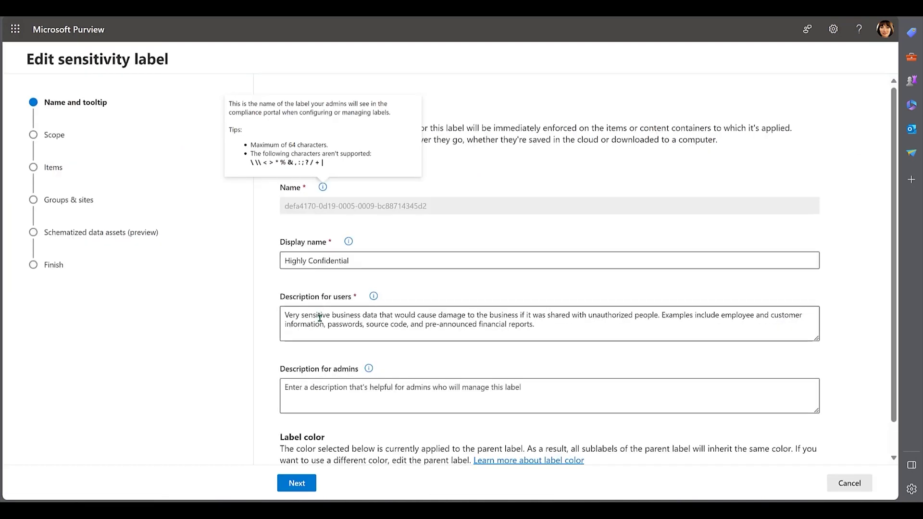
{"action": "left_click", "coordinate": [310, 483]}
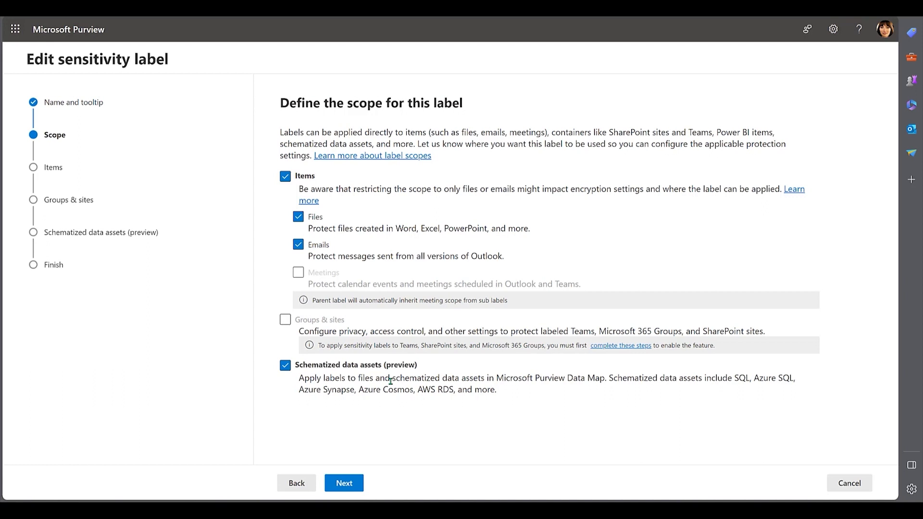
{"action": "left_click", "coordinate": [345, 483]}
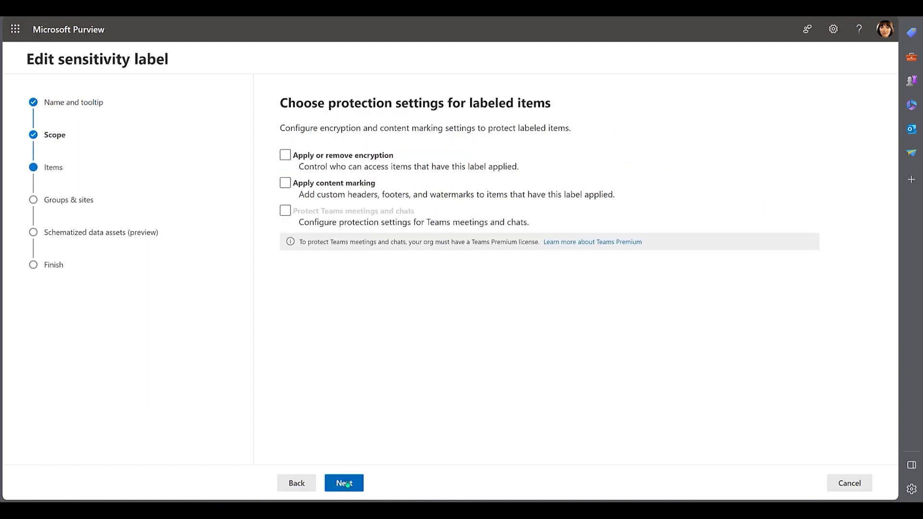
{"action": "left_click", "coordinate": [345, 484]}
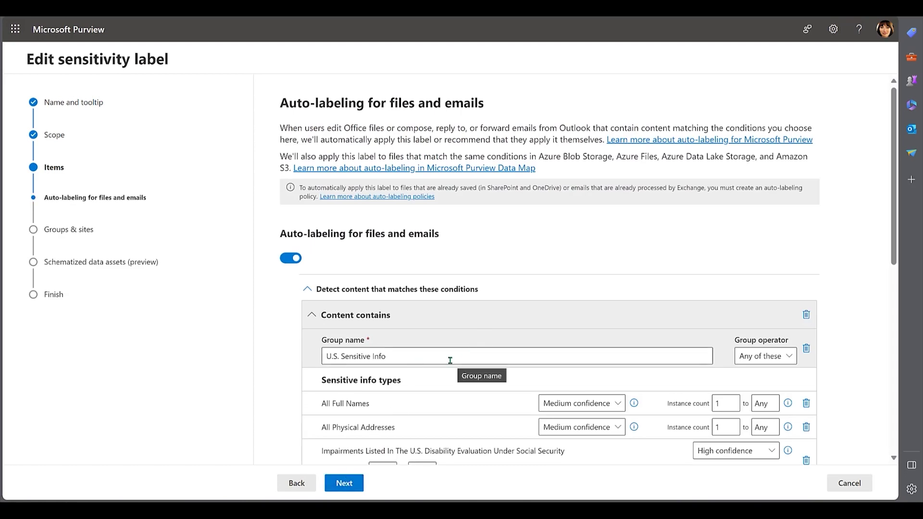
Step through the auto-apply, Groups & sites and Schematized data assets pages, then save the label.
{"action": "scroll", "coordinate": [451, 361], "scroll_direction": "down", "scroll_amount": 4}
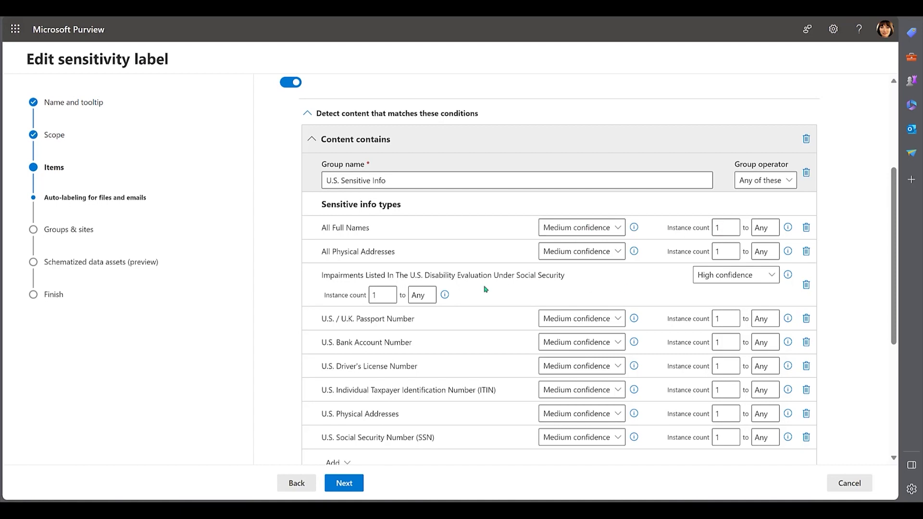
{"action": "scroll", "coordinate": [444, 309], "scroll_direction": "down", "scroll_amount": 5}
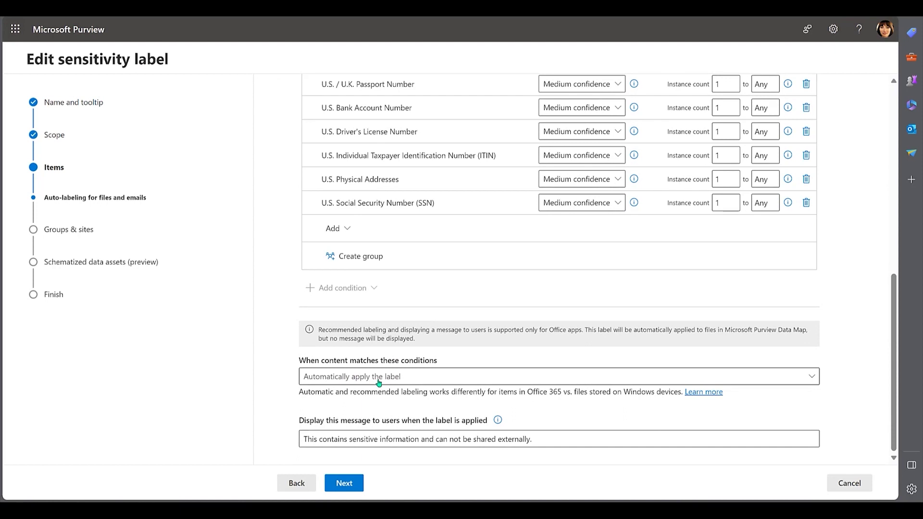
{"action": "left_click", "coordinate": [344, 483]}
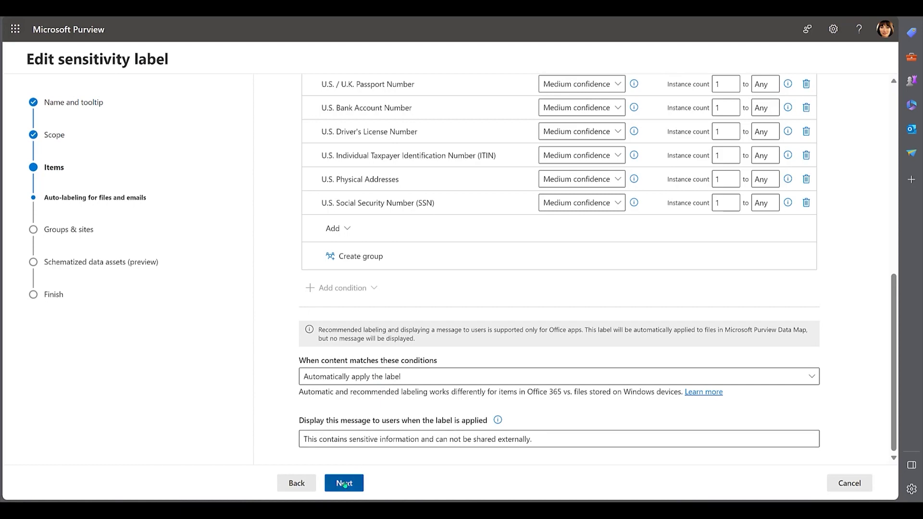
{"action": "left_click", "coordinate": [346, 484]}
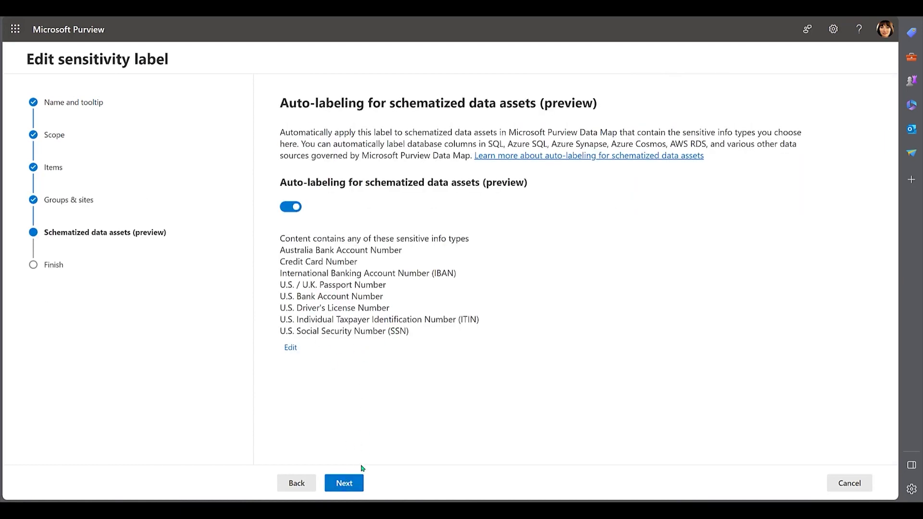
{"action": "left_click", "coordinate": [344, 484]}
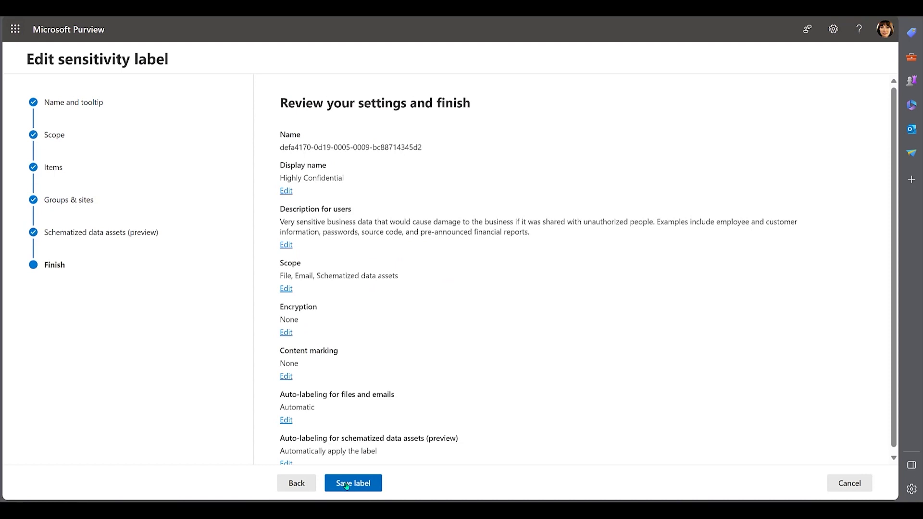
{"action": "left_click", "coordinate": [347, 485]}
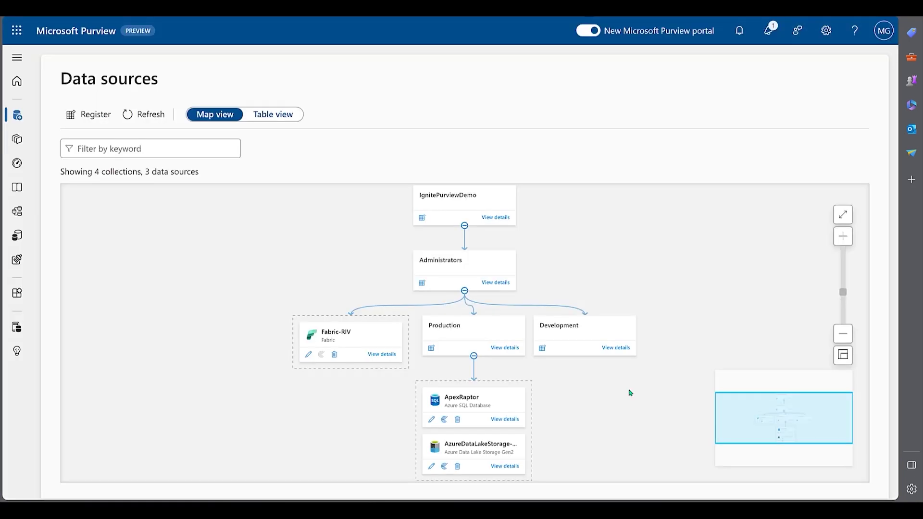
Inspect Scan-ApexRaptor's AzureSqlDatabase rule set and expand its Government classification rules.
{"action": "left_click", "coordinate": [500, 422]}
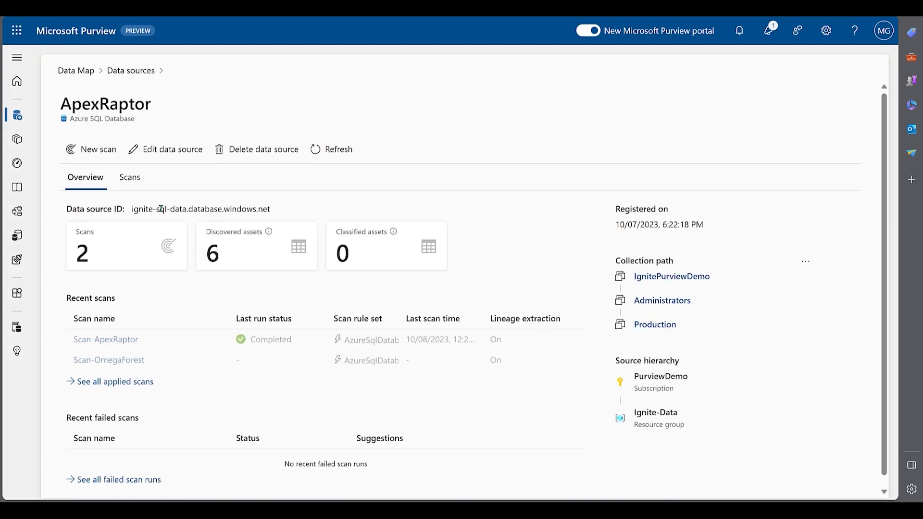
{"action": "left_click", "coordinate": [132, 186]}
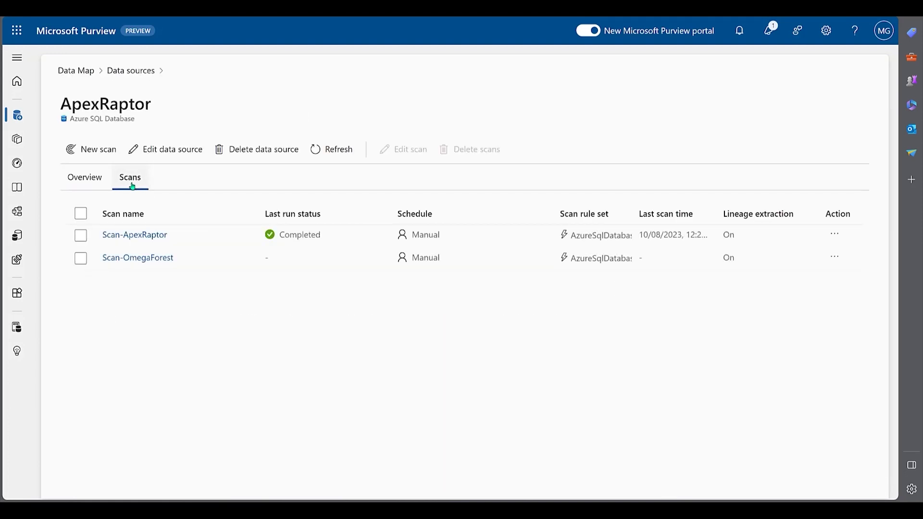
{"action": "left_click", "coordinate": [133, 239]}
{"action": "left_click", "coordinate": [191, 151]}
{"action": "scroll", "coordinate": [780, 487], "scroll_direction": "down", "scroll_amount": 5}
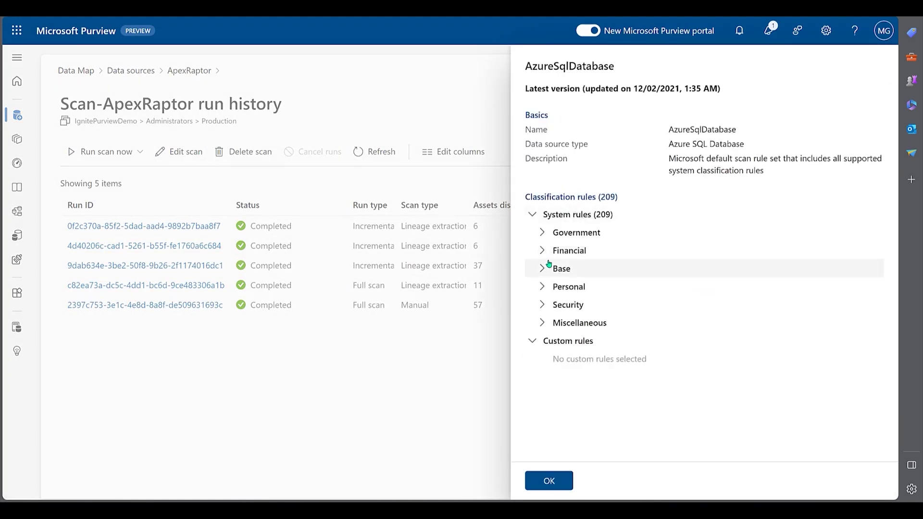
{"action": "left_click", "coordinate": [542, 234]}
{"action": "scroll", "coordinate": [563, 269], "scroll_direction": "down", "scroll_amount": 6}
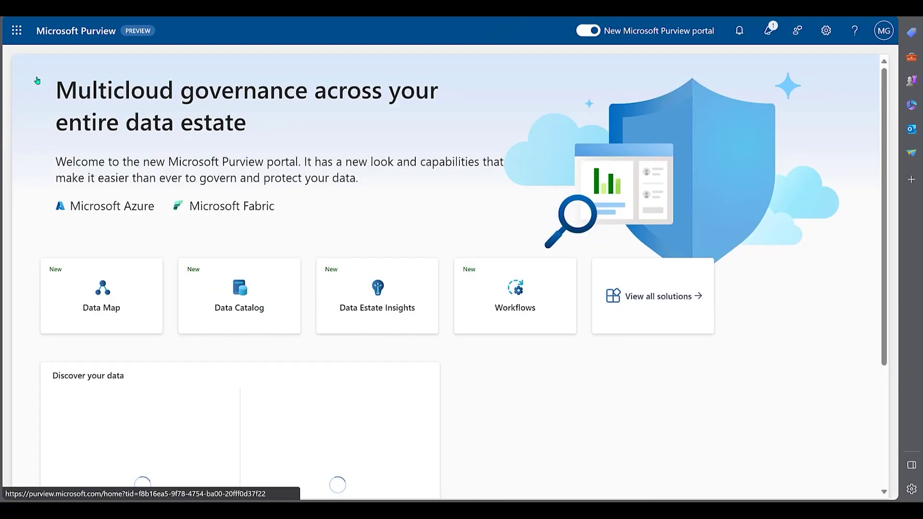
Filter the Production collection's catalog assets to the Highly Confidential label, then switch to Power BI.
{"action": "left_click", "coordinate": [271, 313]}
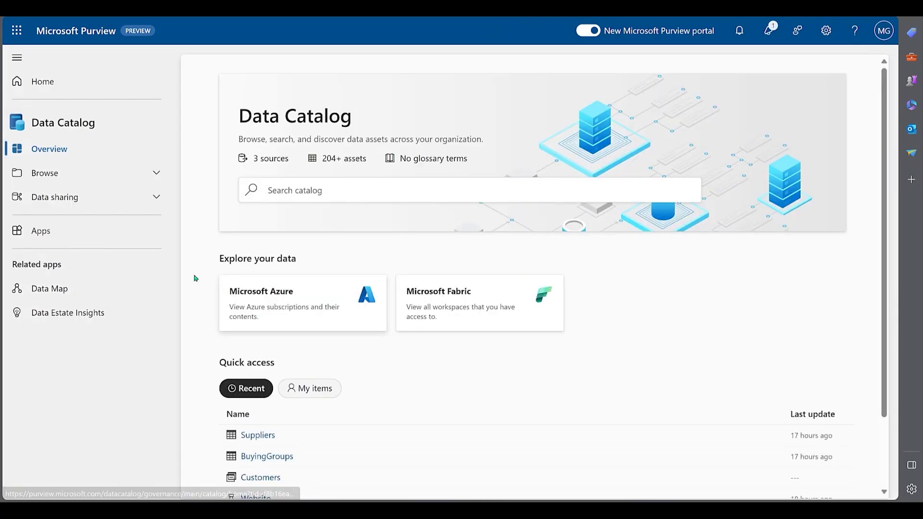
{"action": "left_click", "coordinate": [72, 173]}
{"action": "left_click", "coordinate": [70, 214]}
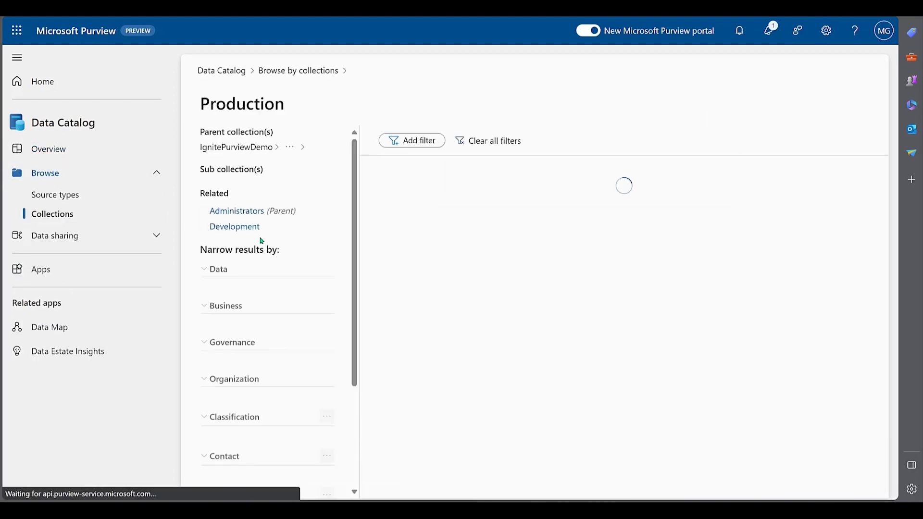
{"action": "scroll", "coordinate": [306, 249], "scroll_direction": "down", "scroll_amount": 12}
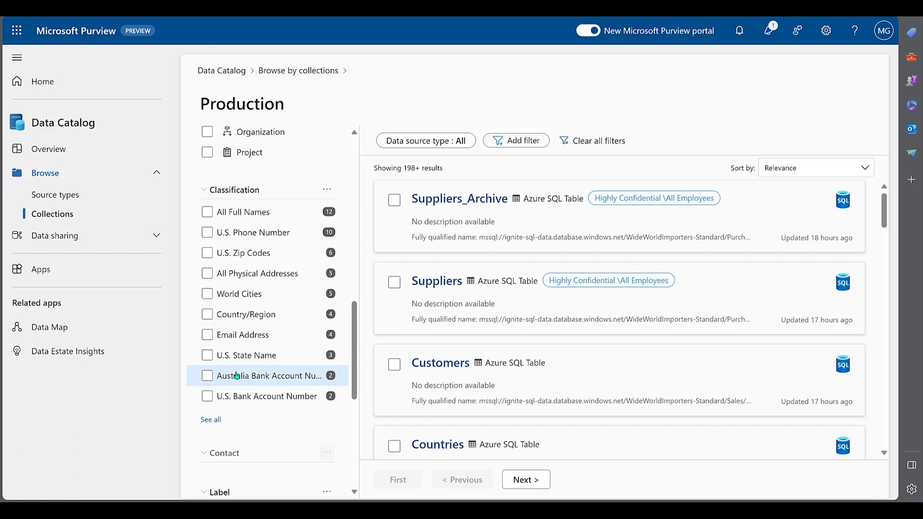
{"action": "scroll", "coordinate": [279, 392], "scroll_direction": "down", "scroll_amount": 2}
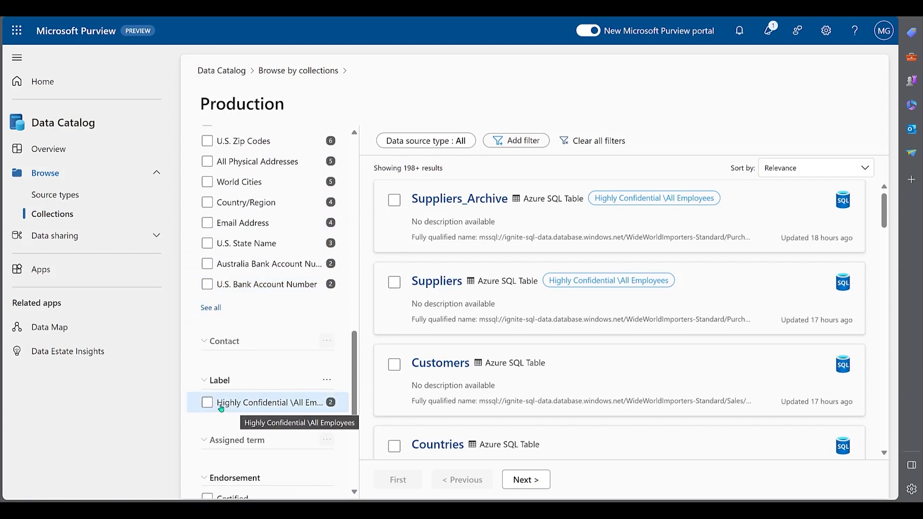
{"action": "left_click", "coordinate": [207, 403]}
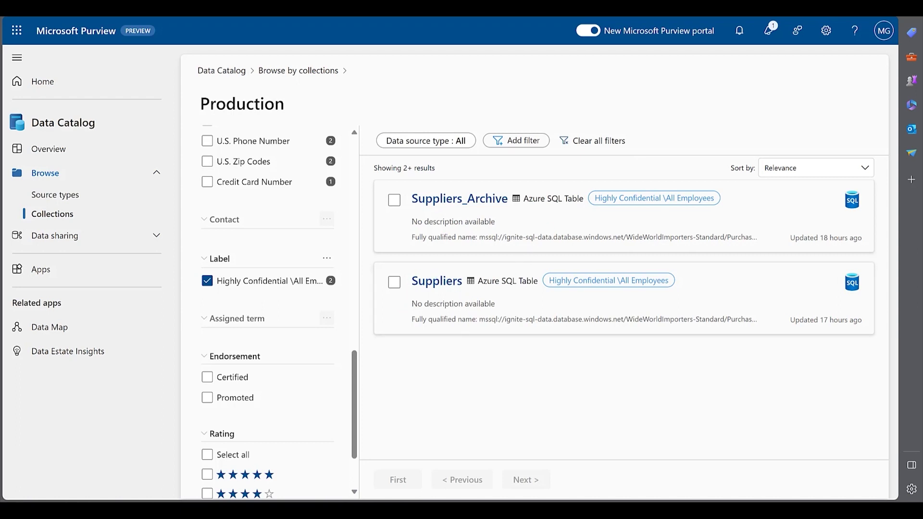
{"action": "key", "text": "ctrl+Tab"}
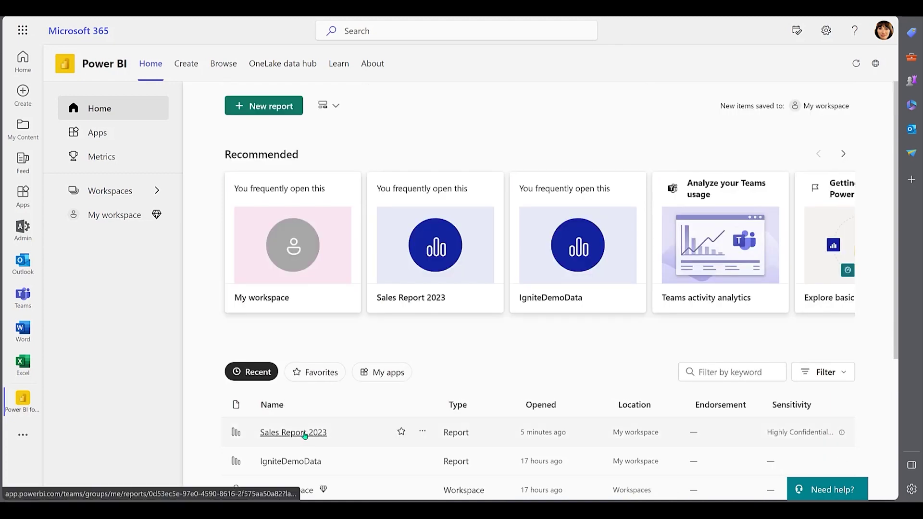
Confirm sharing Sales Report 2023 with an external Gmail address is flagged, then choose Export.
{"action": "left_click", "coordinate": [304, 434]}
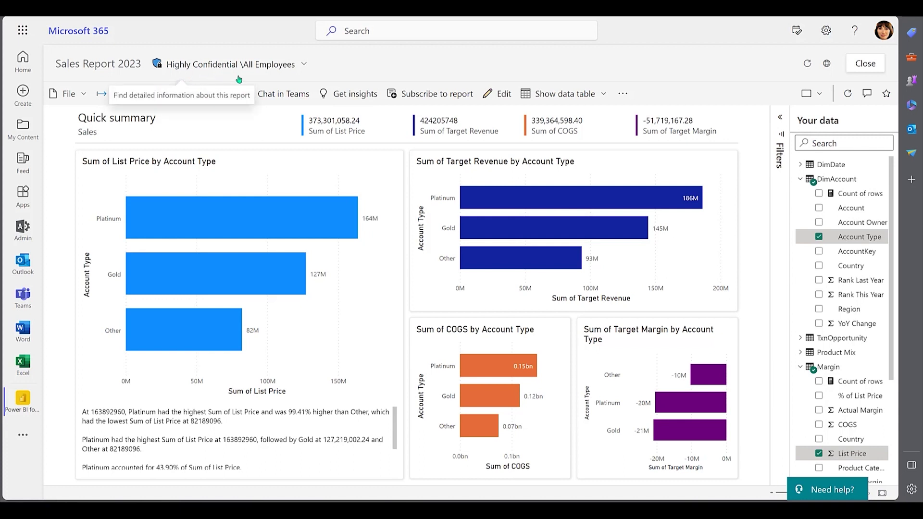
{"action": "left_click", "coordinate": [221, 95]}
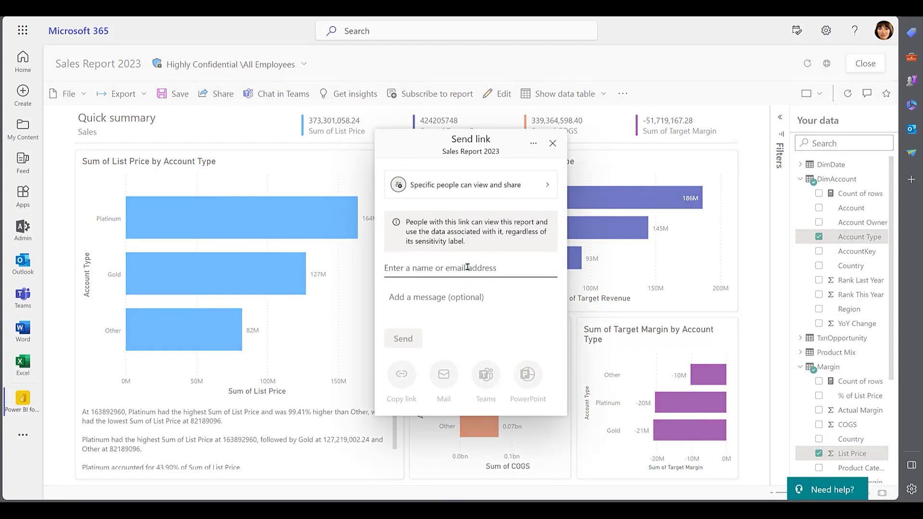
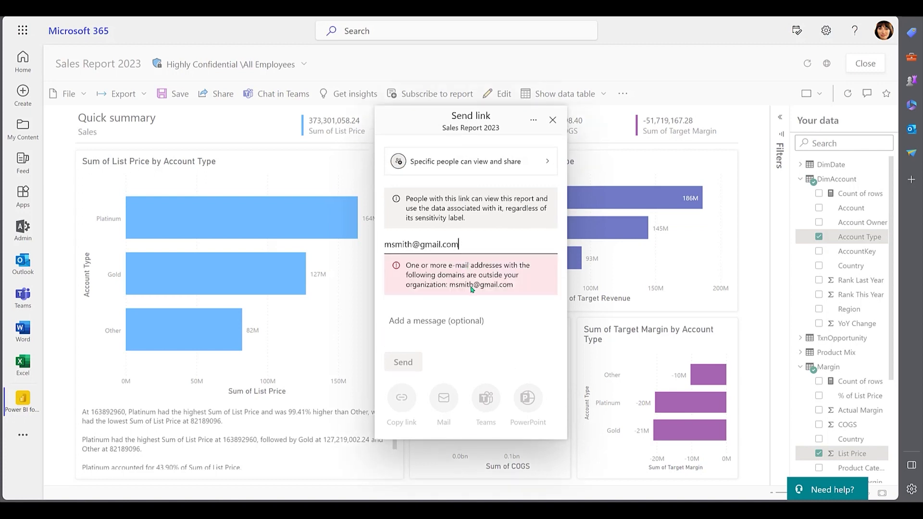
{"action": "left_click", "coordinate": [553, 122]}
{"action": "left_click", "coordinate": [138, 96]}
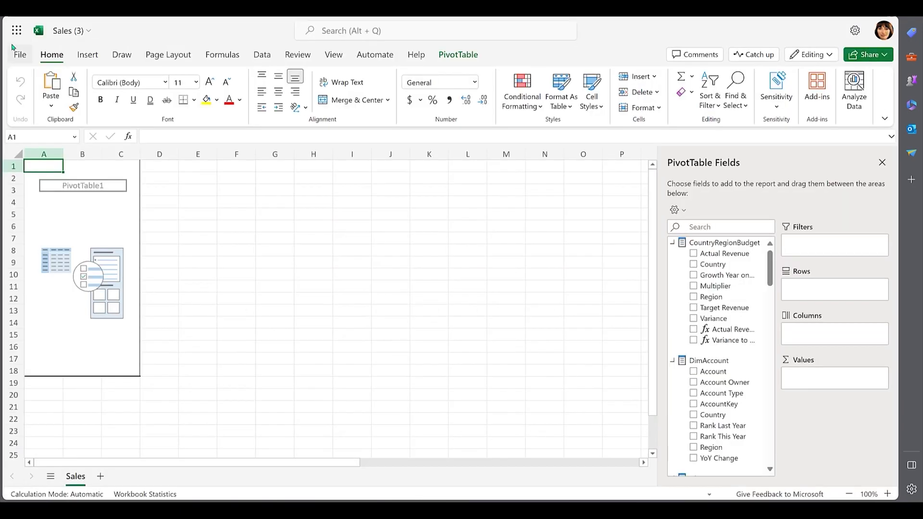
Add an external Gmail address as a recipient in the Share with People dialog for Sales (3).xlsx.
{"action": "left_click", "coordinate": [19, 56]}
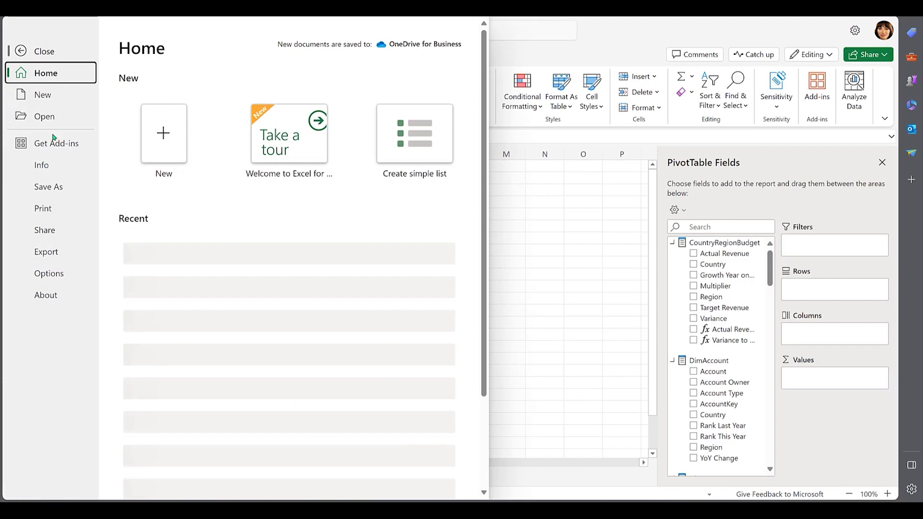
{"action": "left_click", "coordinate": [57, 232]}
{"action": "left_click", "coordinate": [201, 75]}
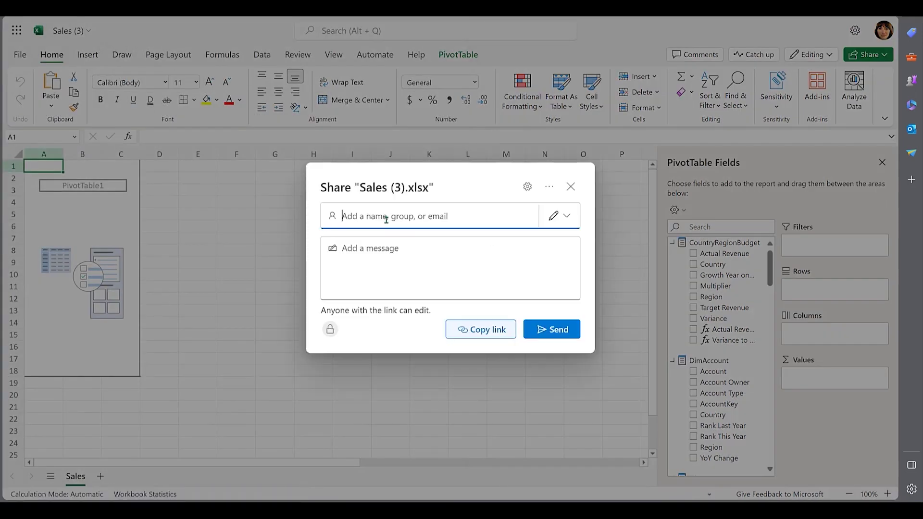
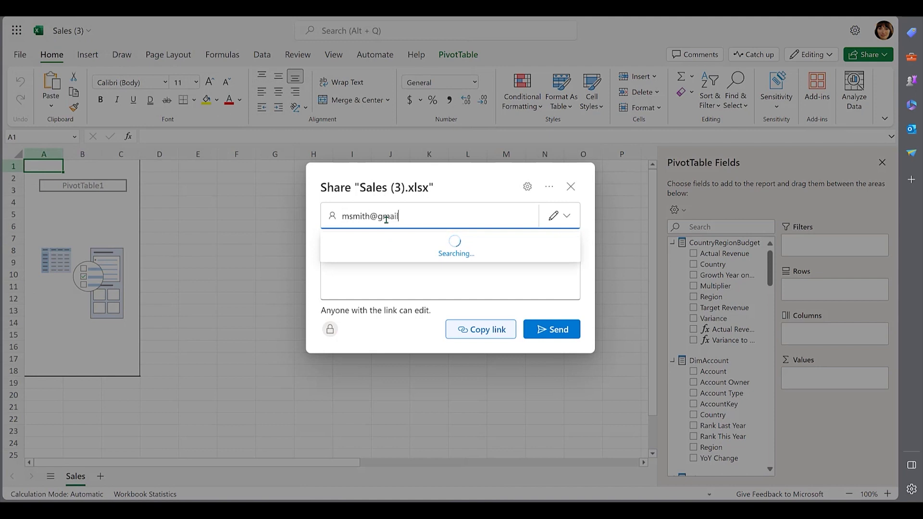
{"action": "left_click", "coordinate": [389, 248]}
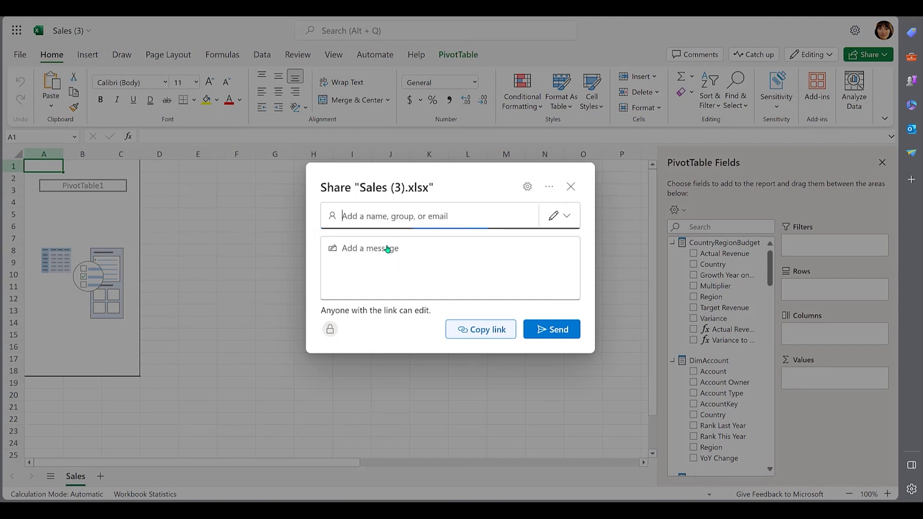